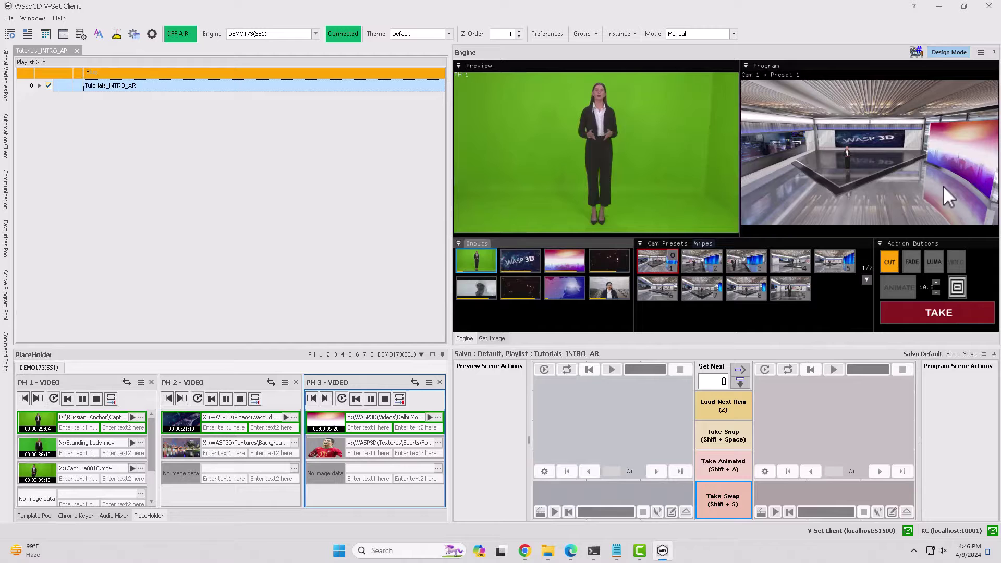
Switch to design mode to show the set03_ent studio with its Edit Panel and camera presets.
{"action": "left_click", "coordinate": [935, 52]}
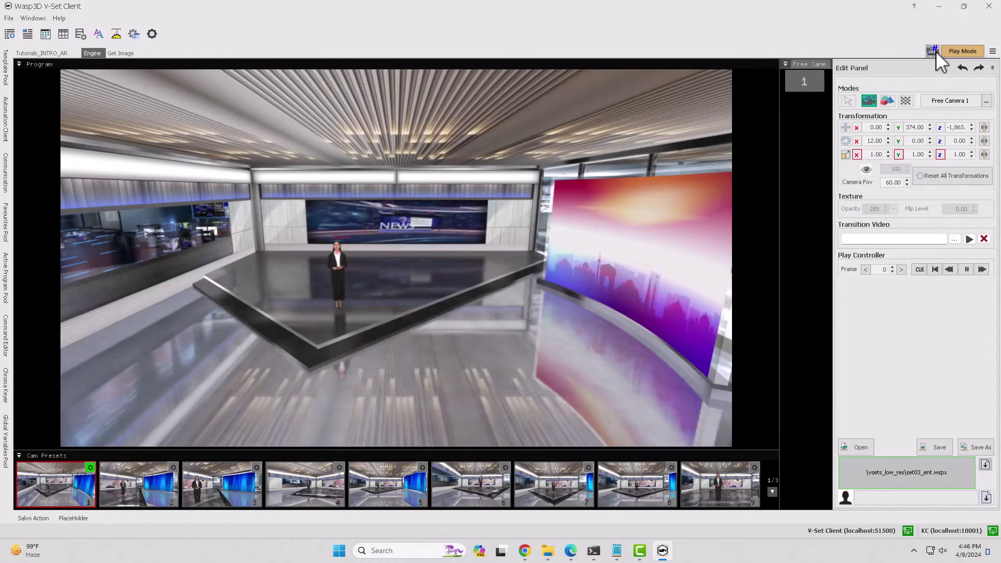
Unload the current set and load the Tutorials_Vset template from the Template Pool.
{"action": "left_click", "coordinate": [985, 465]}
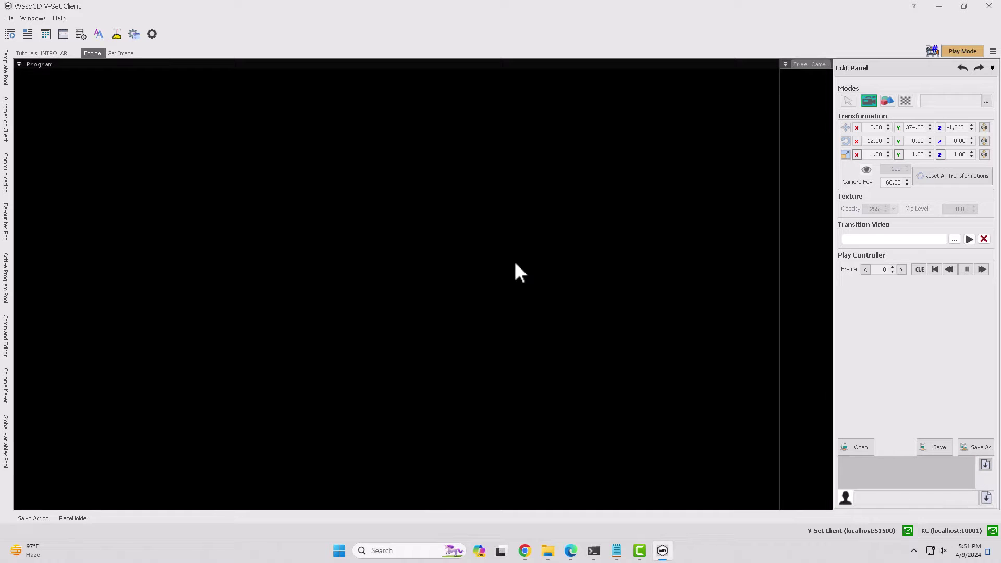
{"action": "left_click", "coordinate": [11, 79]}
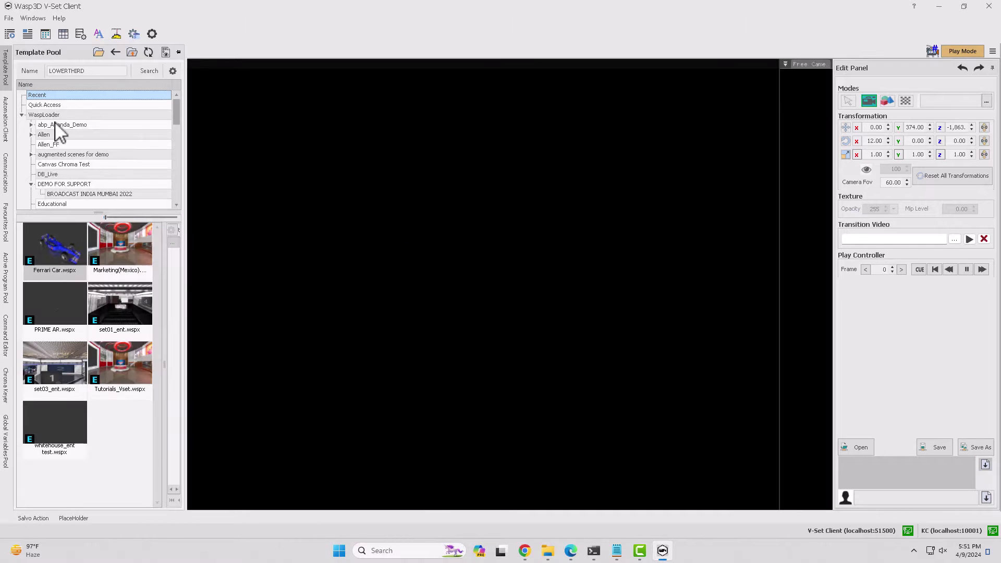
{"action": "left_click_drag", "start_coordinate": [487, 272], "coordinate": [509, 267]}
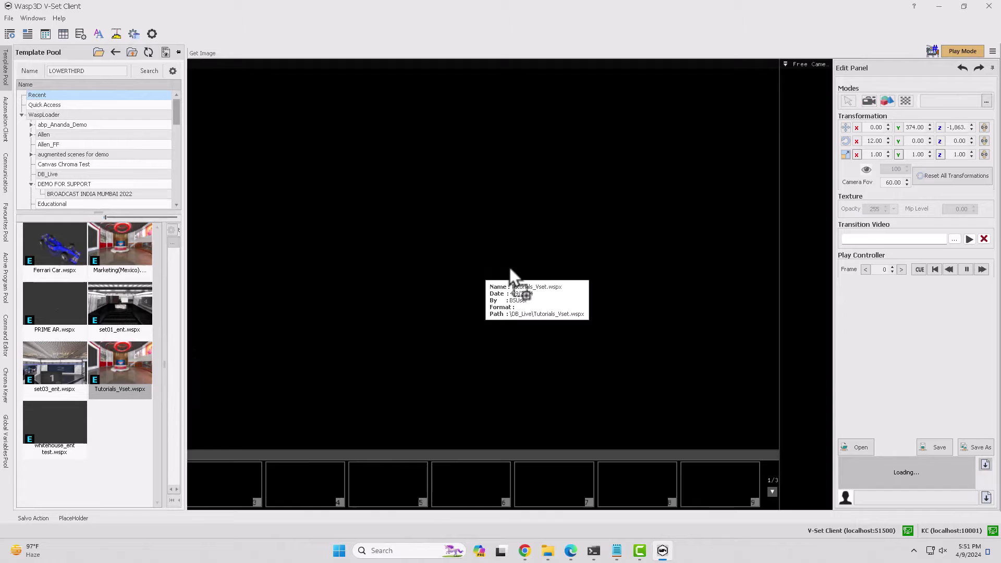
Browse the VSet templates in the abp_Ananda_Demo folder through the menu's Open option.
{"action": "left_click", "coordinate": [994, 52]}
{"action": "mouse_move", "coordinate": [963, 57]}
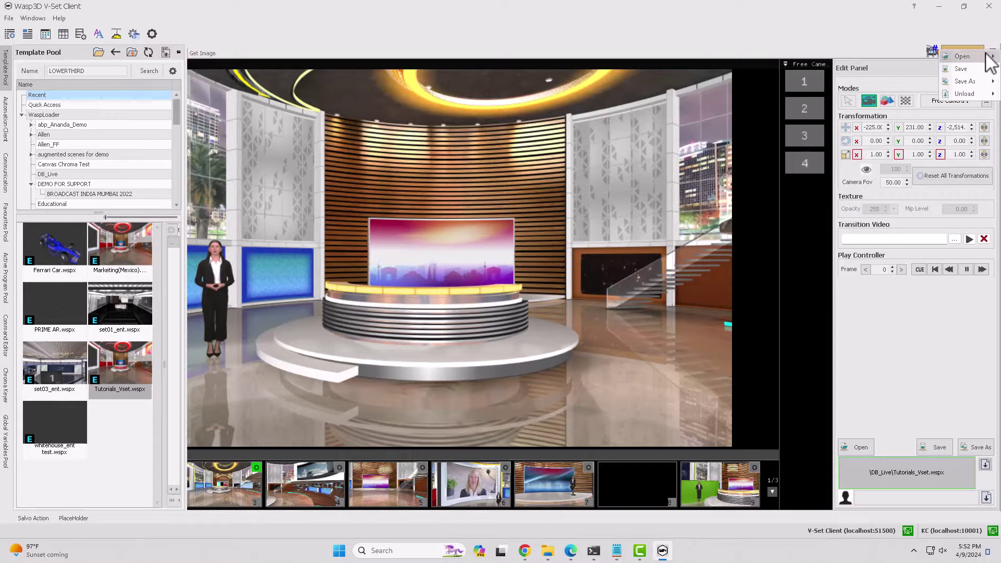
{"action": "left_click", "coordinate": [933, 59]}
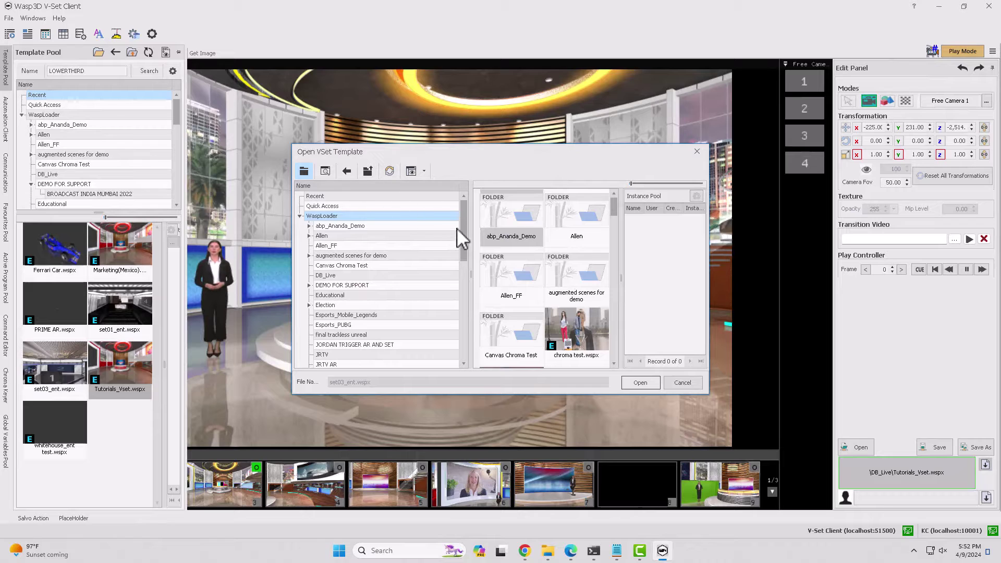
{"action": "left_click", "coordinate": [419, 205]}
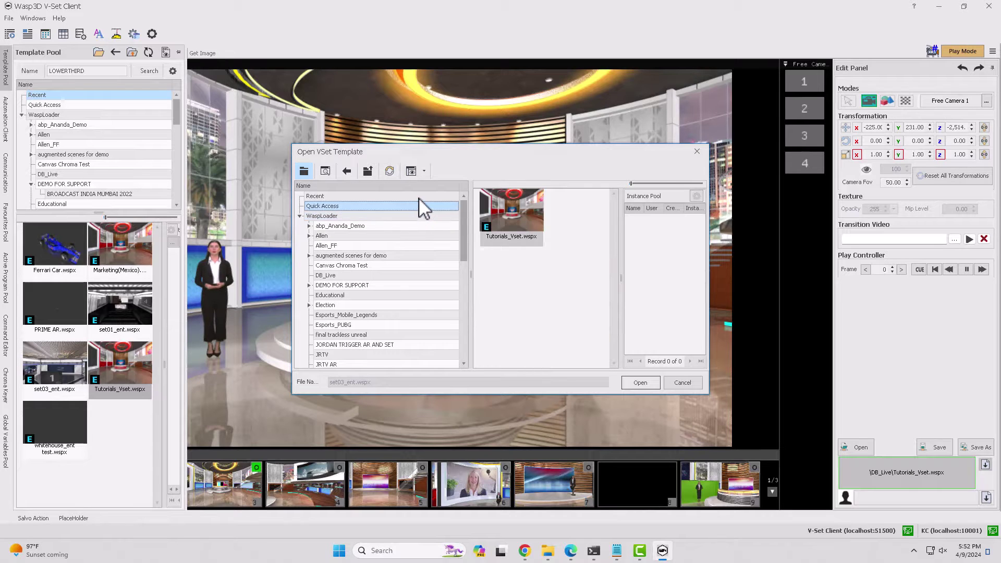
{"action": "left_click", "coordinate": [446, 226]}
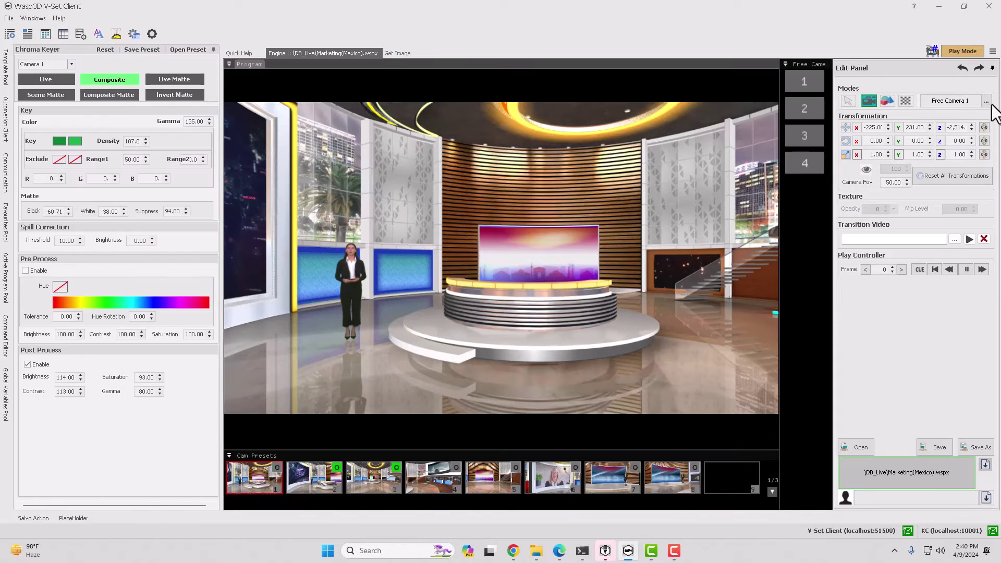
Search the set's object list for 'table' and select Table_new 2 for editing.
{"action": "left_click", "coordinate": [986, 101]}
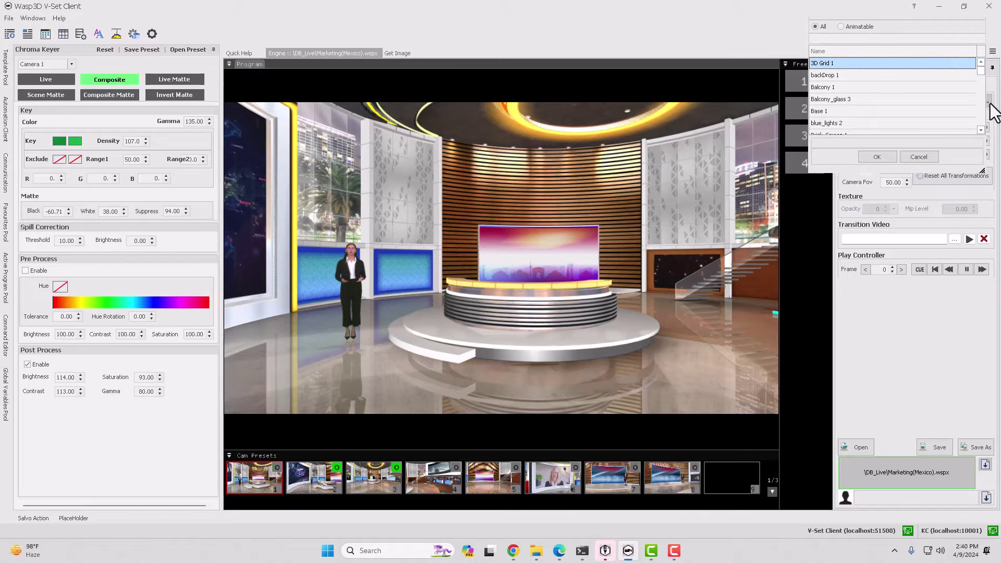
{"action": "mouse_move", "coordinate": [984, 77]}
{"action": "left_mouse_down"}
{"action": "mouse_move", "coordinate": [983, 109]}
{"action": "mouse_move", "coordinate": [976, 71]}
{"action": "left_mouse_up"}
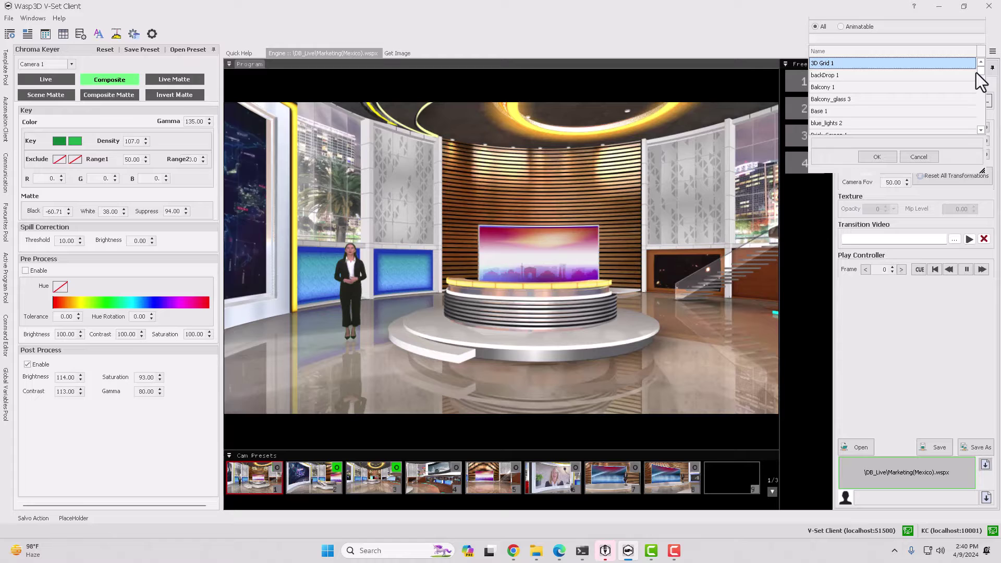
{"action": "left_click", "coordinate": [917, 334]}
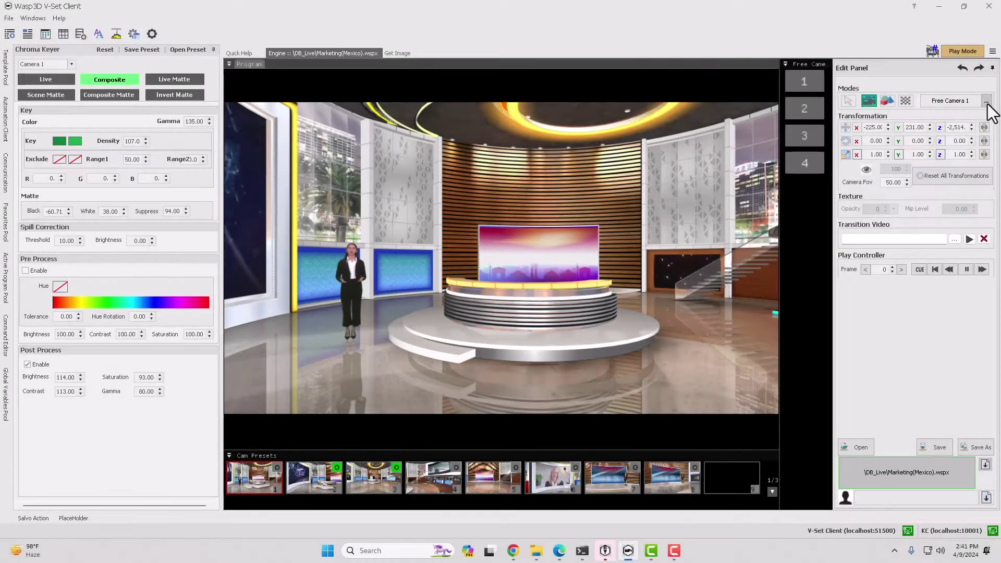
{"action": "left_click", "coordinate": [987, 106]}
{"action": "left_click", "coordinate": [843, 39]}
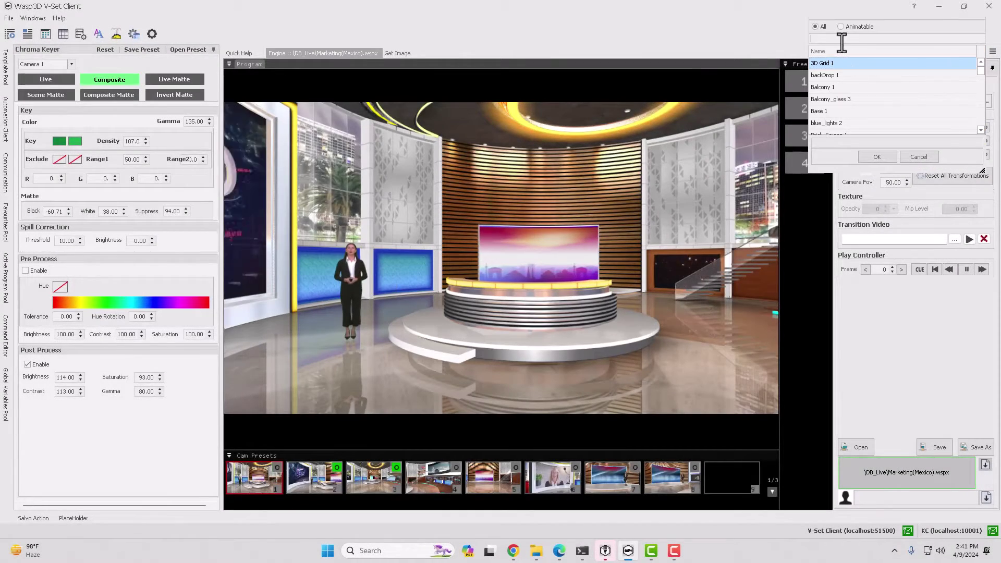
{"action": "type", "text": "table"}
{"action": "double_click", "coordinate": [843, 87]}
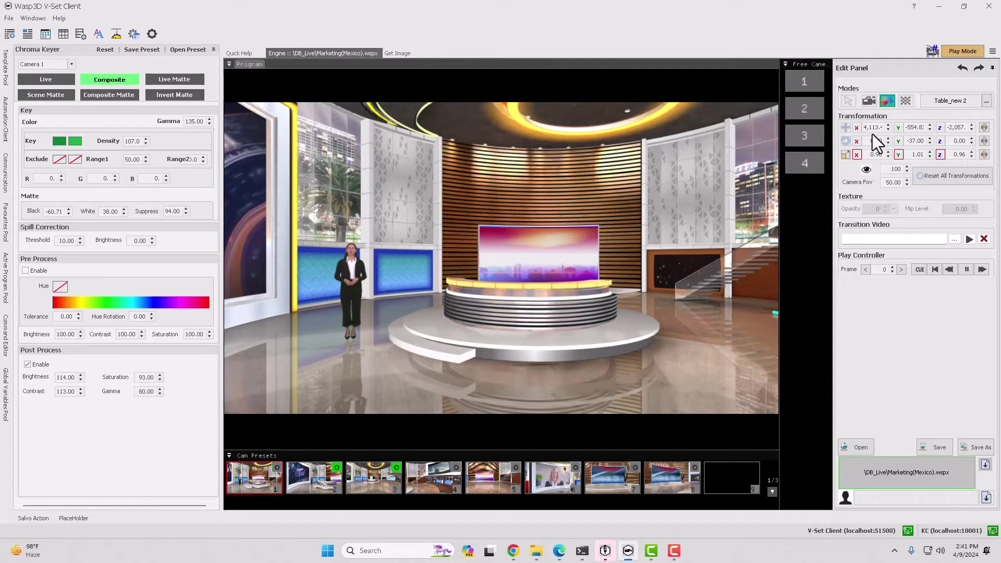
Shift the desk's Position X and Z values to move it on the floor.
{"action": "left_click_drag", "start_coordinate": [868, 127], "coordinate": [855, 129]}
{"action": "left_click_drag", "start_coordinate": [929, 134], "coordinate": [955, 127]}
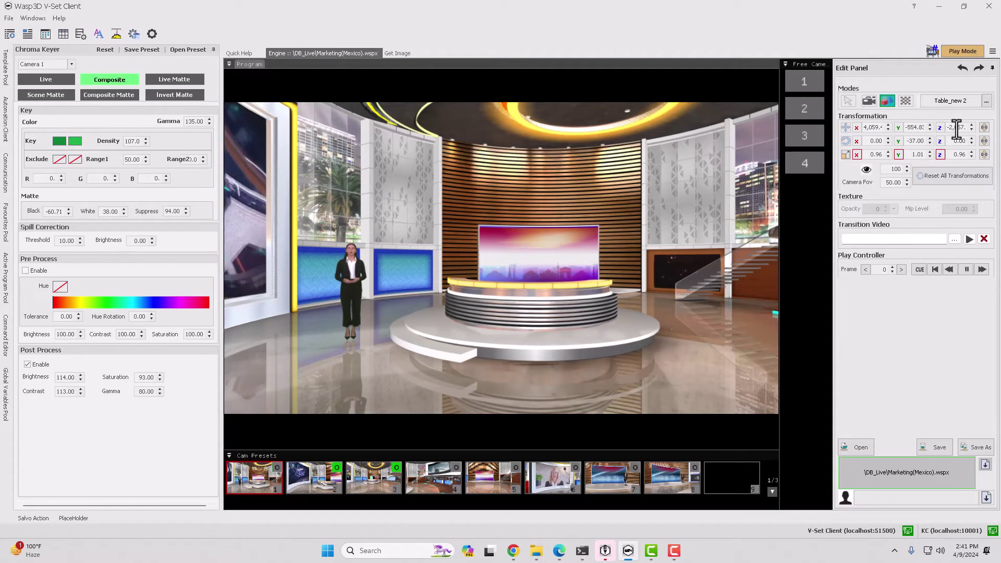
{"action": "left_click_drag", "start_coordinate": [899, 140], "coordinate": [924, 143]}
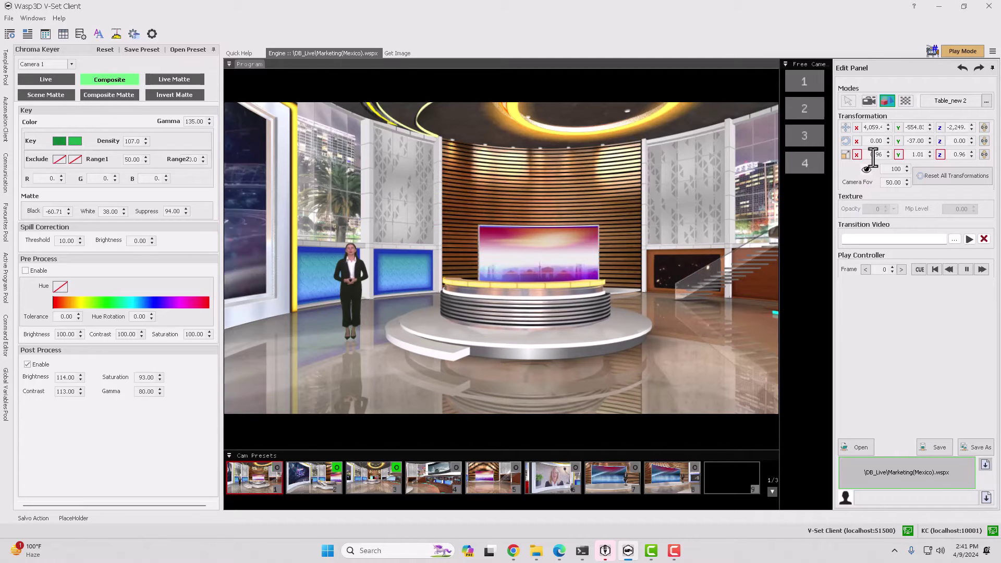
{"action": "scroll", "coordinate": [873, 154], "scroll_direction": "up", "scroll_amount": 2}
{"action": "scroll", "coordinate": [872, 154], "scroll_direction": "down", "scroll_amount": 1}
{"action": "scroll", "coordinate": [873, 154], "scroll_direction": "down", "scroll_amount": 1}
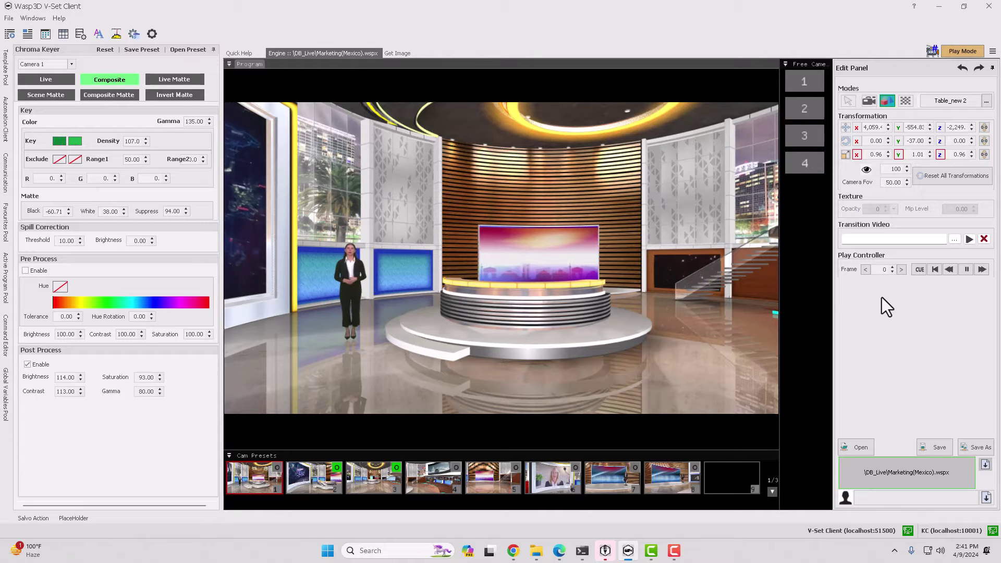
Select center_screen_PH from the screen's scene contents, nudge its position, and exit editing.
{"action": "right_click", "coordinate": [577, 249]}
{"action": "mouse_move", "coordinate": [659, 255]}
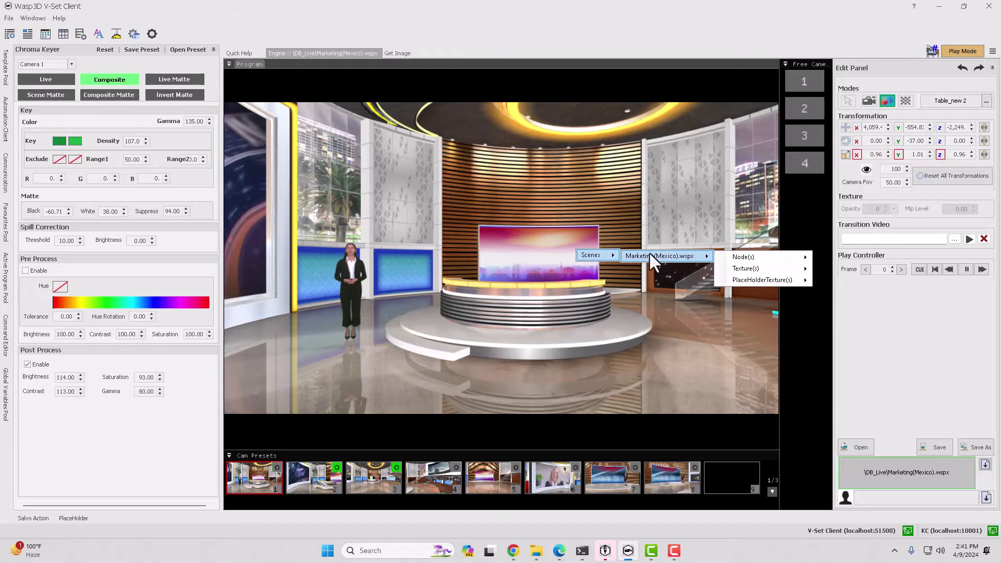
{"action": "mouse_move", "coordinate": [745, 269]}
{"action": "left_click", "coordinate": [834, 327]}
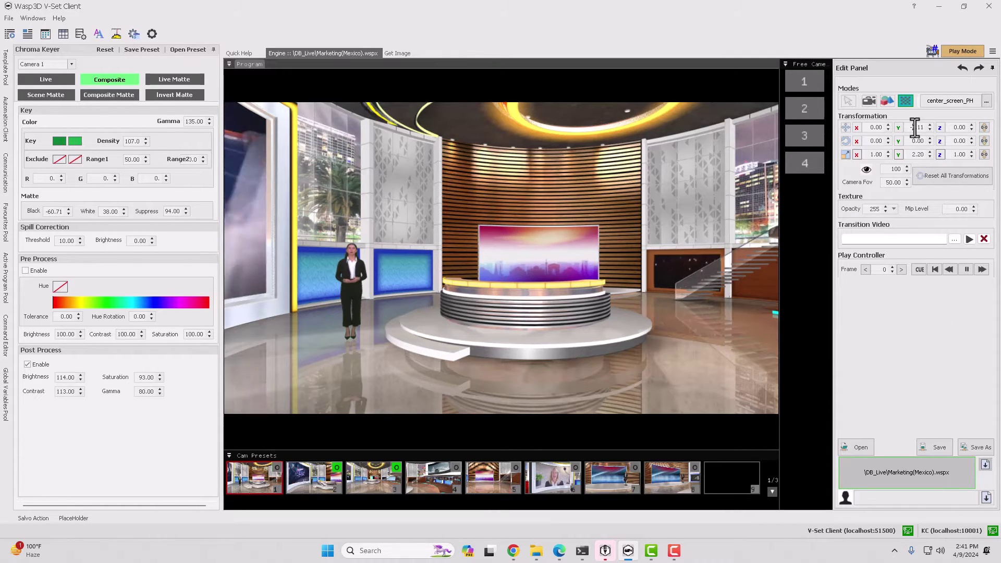
{"action": "left_click_drag", "start_coordinate": [915, 128], "coordinate": [882, 127]}
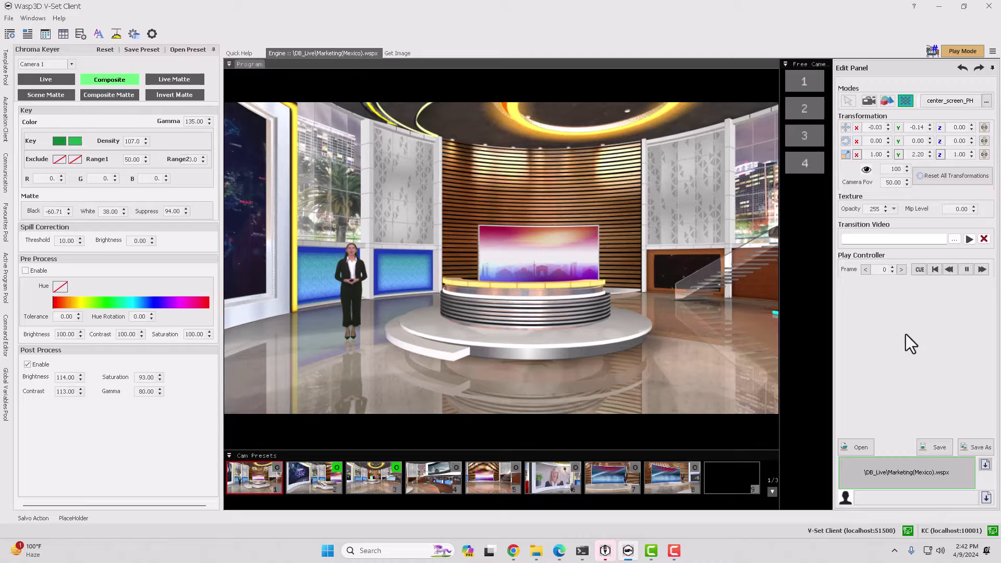
{"action": "key", "text": "Escape"}
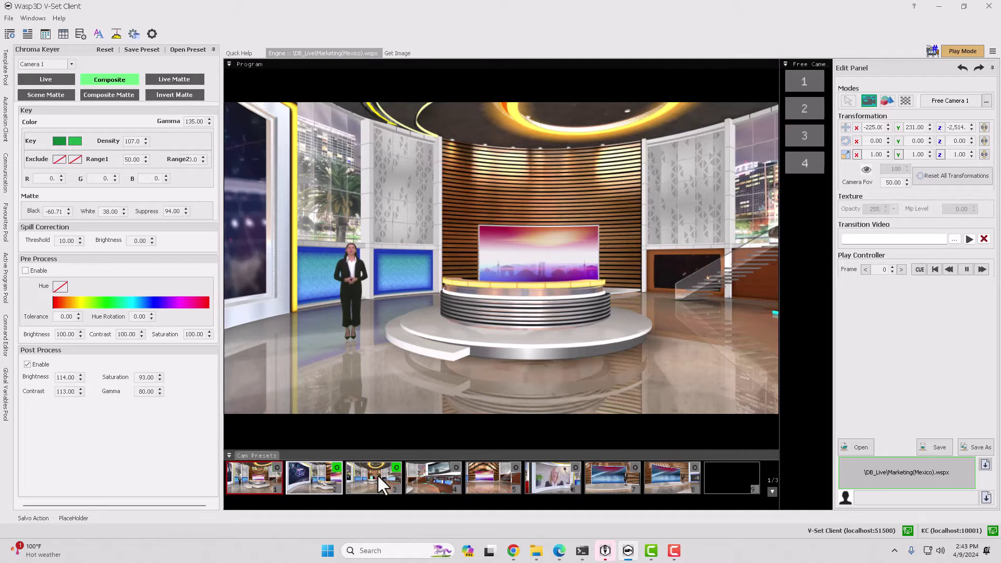
Cut program between camera presets, return to preset 1, and move the free camera.
{"action": "left_click", "coordinate": [377, 474]}
{"action": "left_click", "coordinate": [485, 479]}
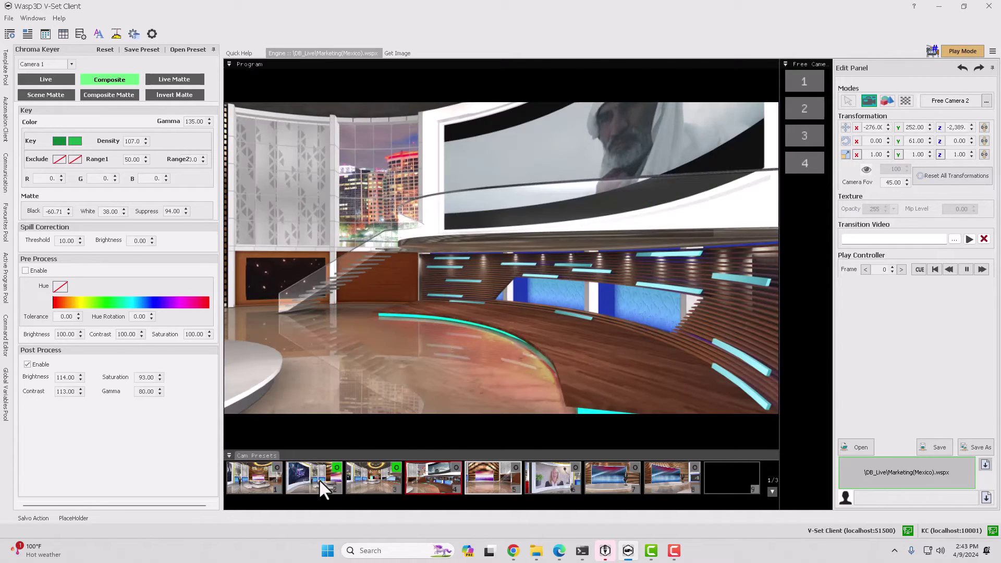
{"action": "left_click", "coordinate": [254, 482]}
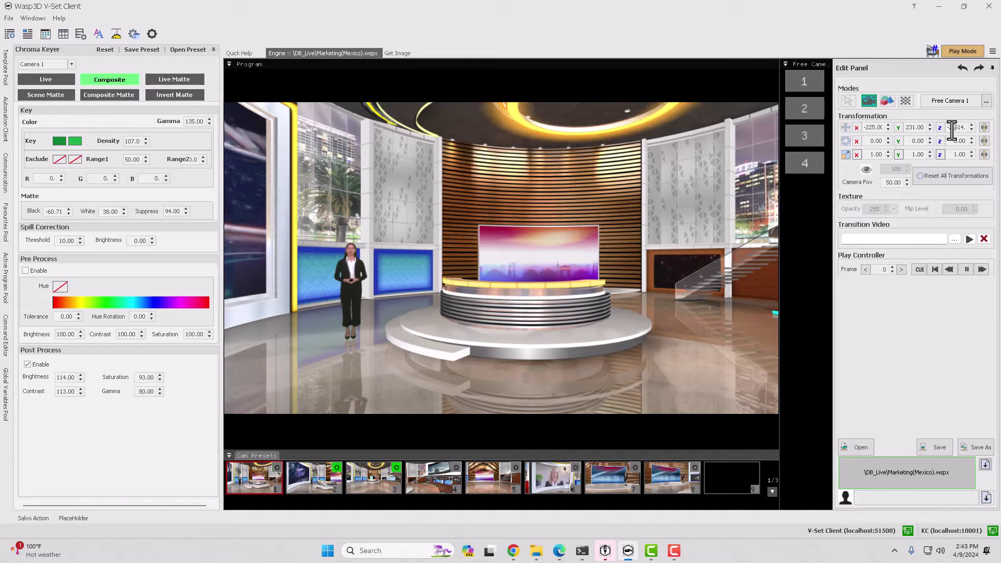
{"action": "key", "text": "Return"}
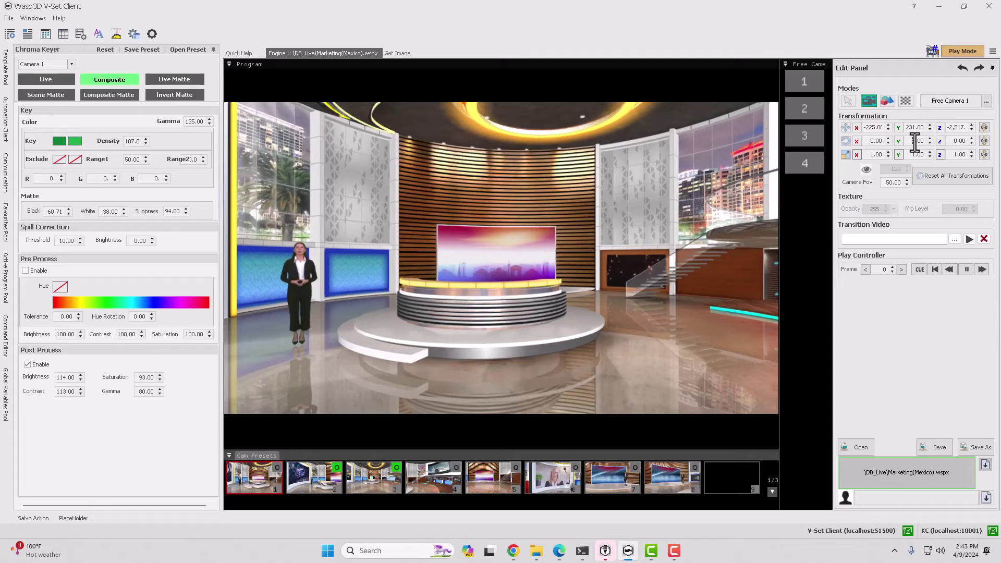
Set Camera Fov to 48 and save the view as camera preset 9.
{"action": "double_click", "coordinate": [892, 182]}
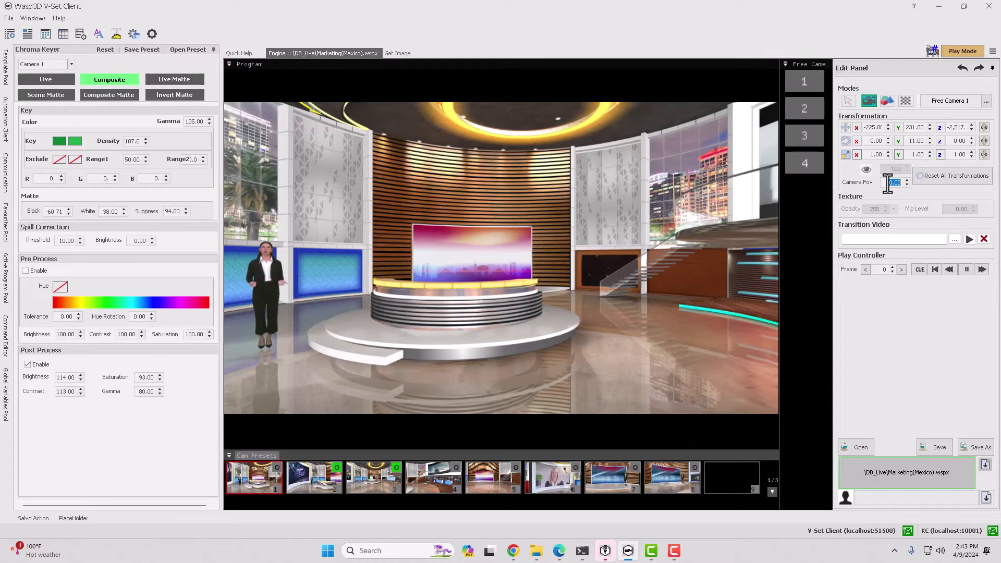
{"action": "type", "text": "40"}
{"action": "key", "text": "Return"}
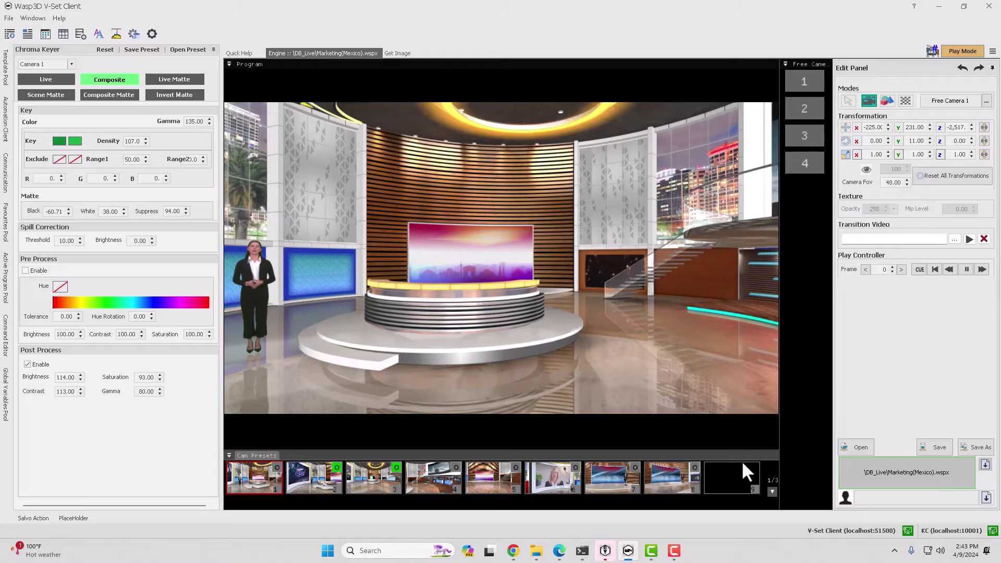
{"action": "left_click", "coordinate": [736, 474]}
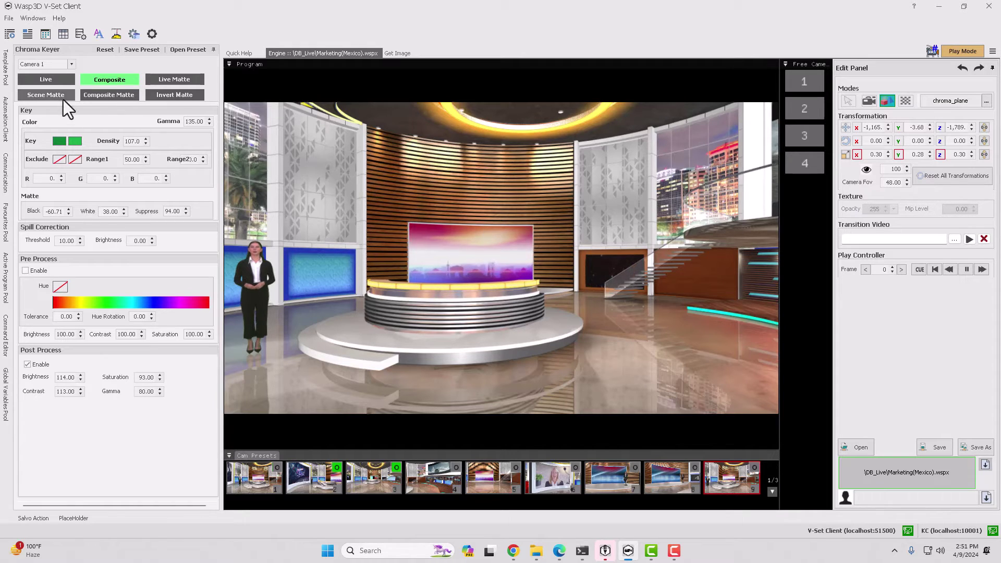
View the keyer's Live and Live Matte outputs, then return to Composite.
{"action": "left_click", "coordinate": [51, 79]}
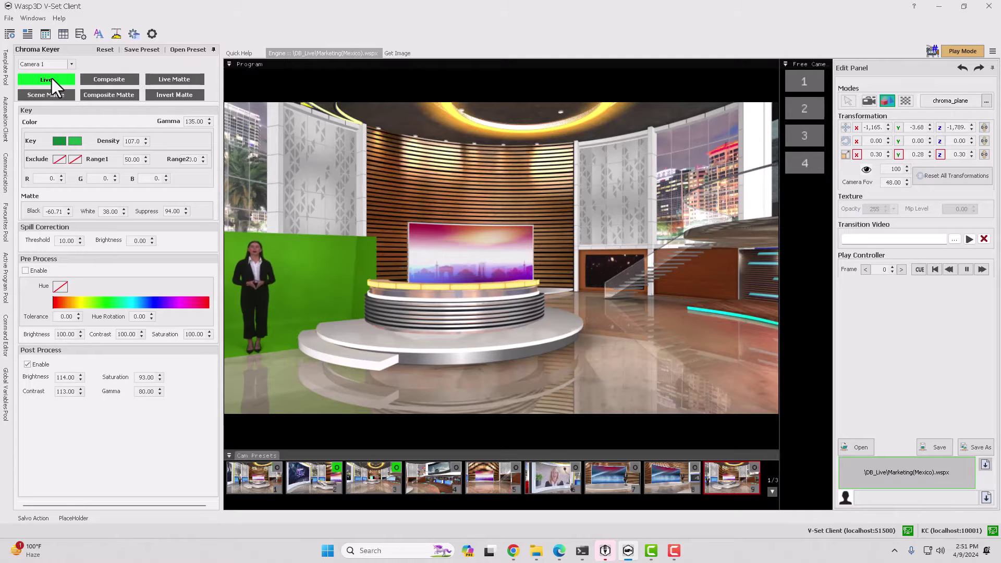
{"action": "left_click", "coordinate": [176, 77]}
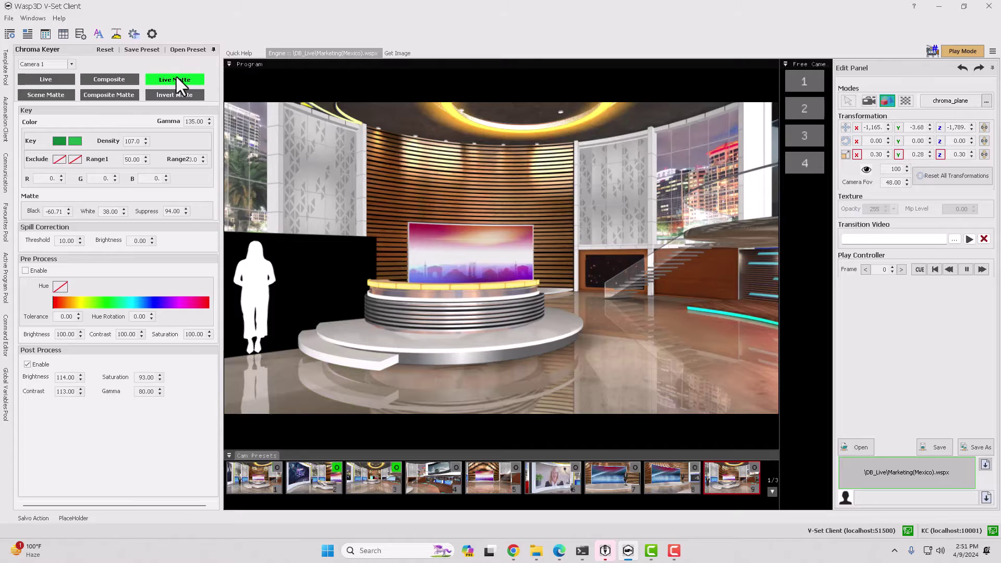
{"action": "left_click", "coordinate": [132, 78]}
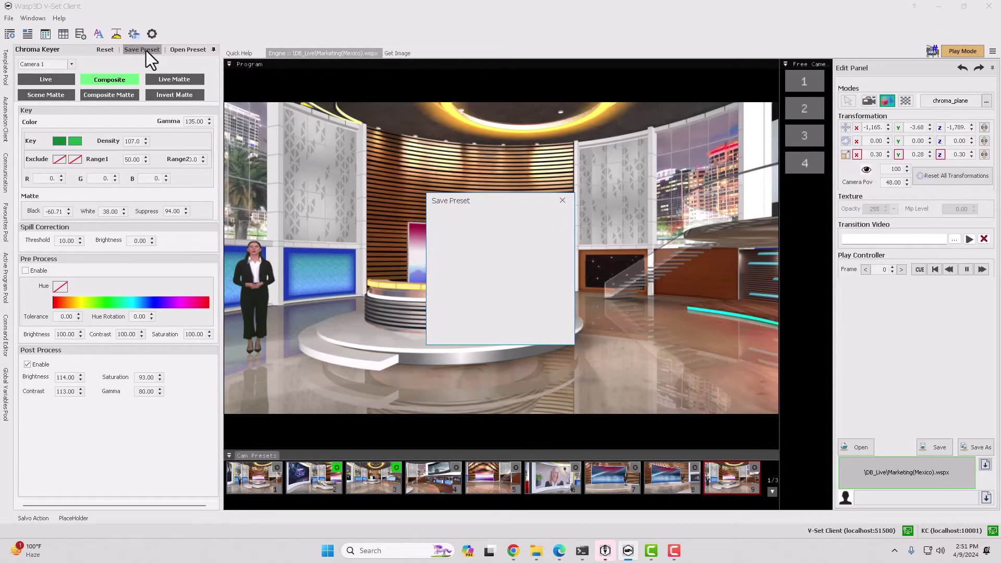
{"action": "left_click_drag", "start_coordinate": [571, 241], "coordinate": [568, 223]}
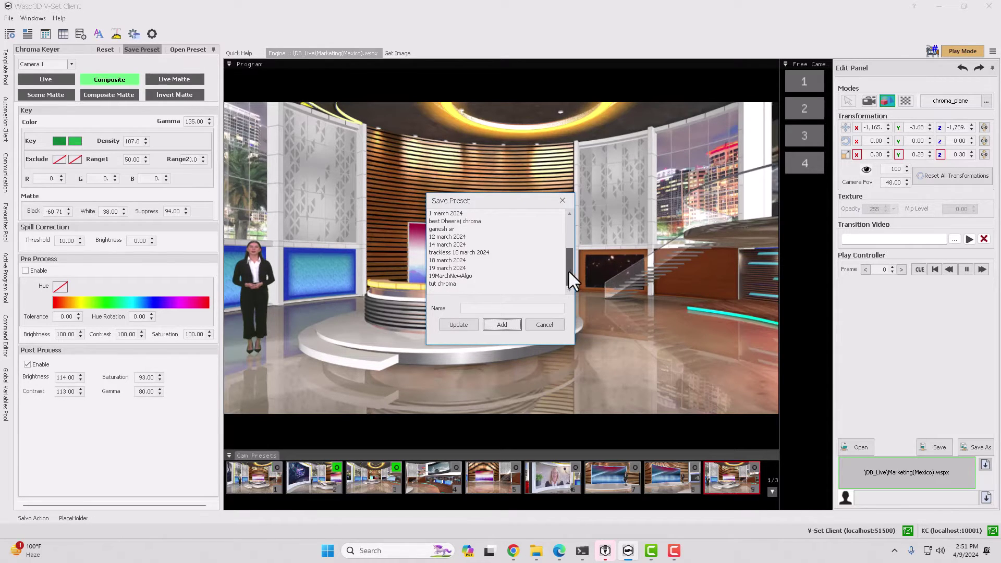
Name the keyer preset Chroma_tutorial and add it.
{"action": "left_click", "coordinate": [492, 307]}
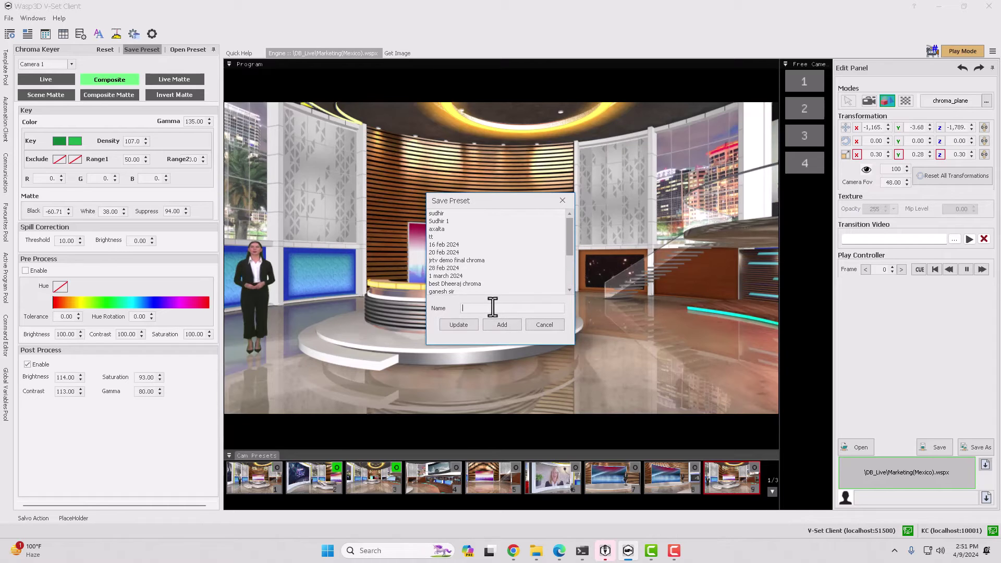
{"action": "type", "text": "Chroma_tutorial"}
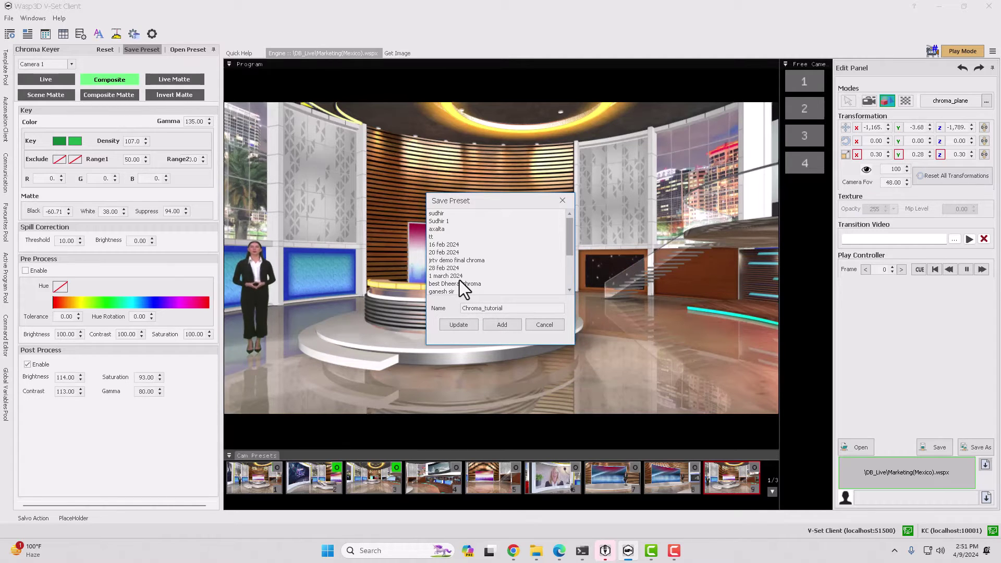
{"action": "left_click", "coordinate": [473, 328]}
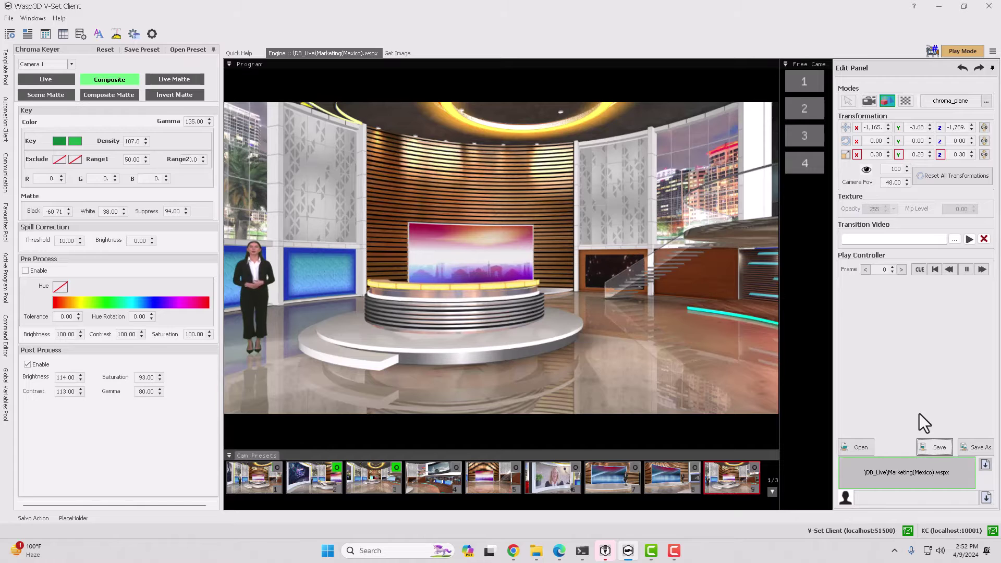
Switch to Play Mode for the production layout and browse the wipe transitions.
{"action": "left_click", "coordinate": [956, 51]}
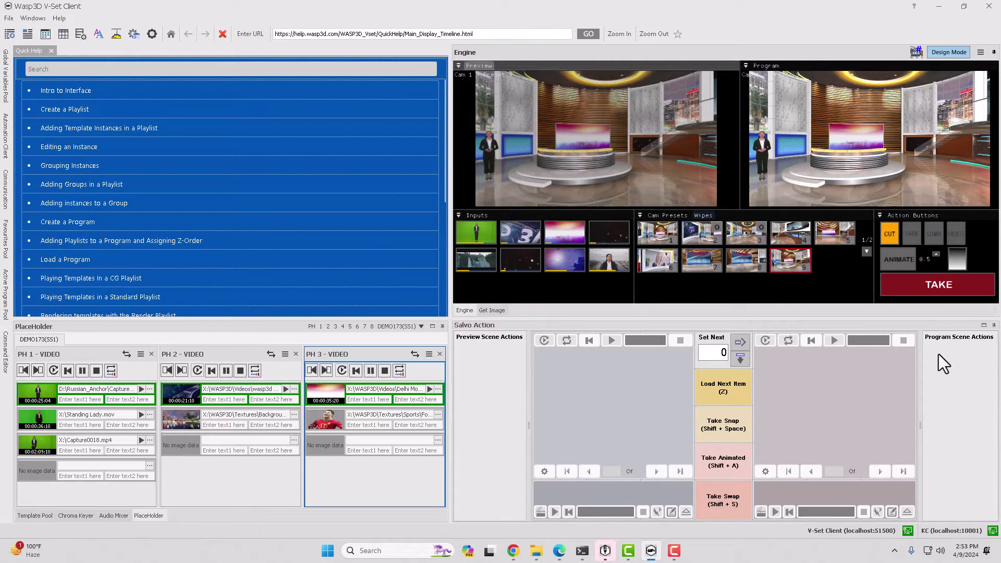
{"action": "left_click", "coordinate": [703, 216]}
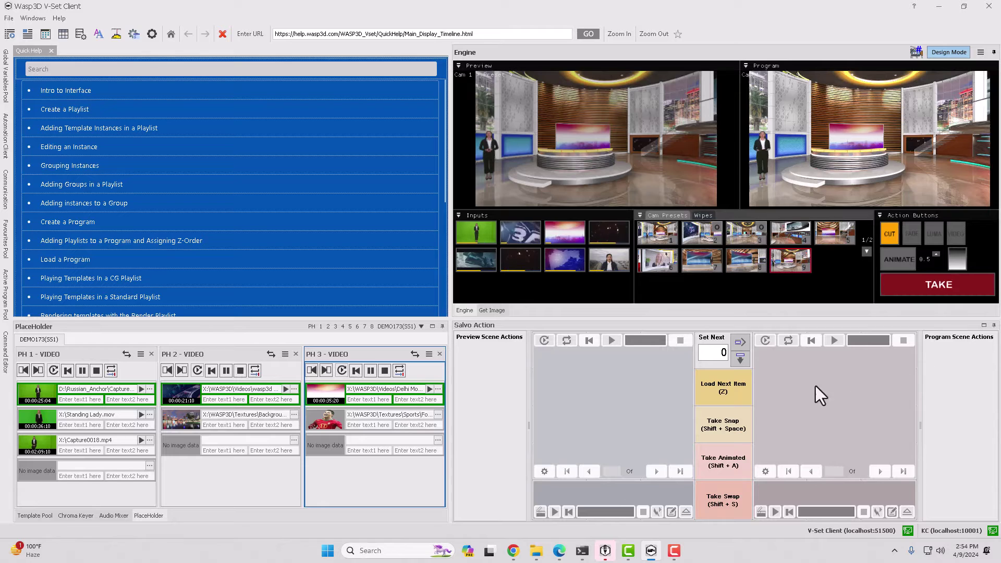
Put PH 3 on preview with a LUMA transition using a chosen wipe pattern.
{"action": "left_click", "coordinate": [561, 230]}
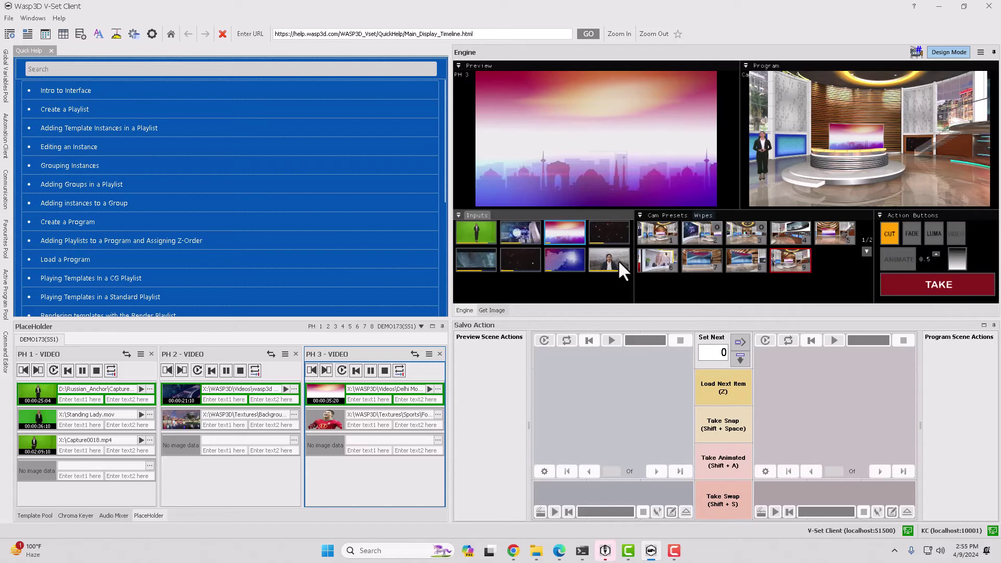
{"action": "left_click", "coordinate": [932, 231]}
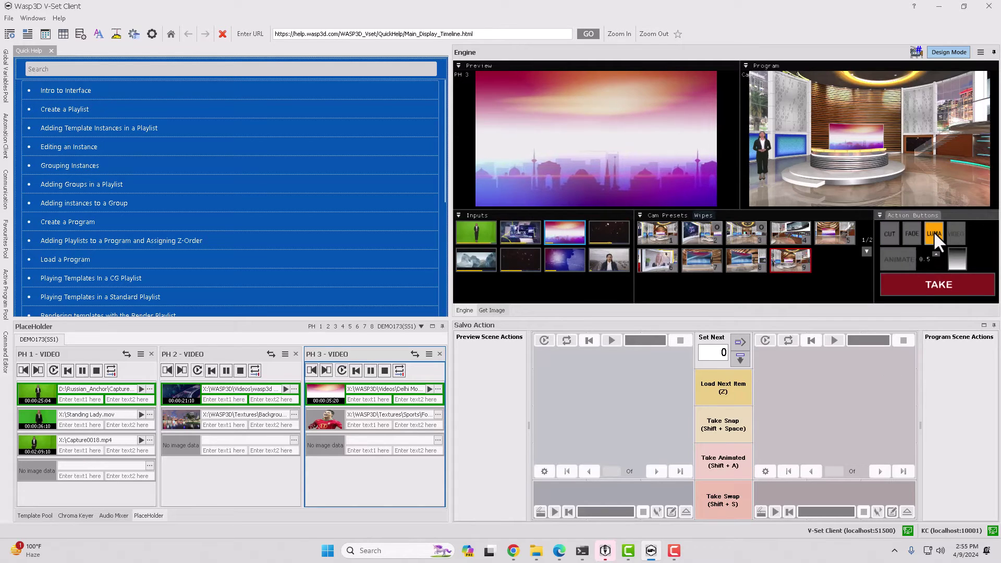
{"action": "left_click", "coordinate": [703, 215]}
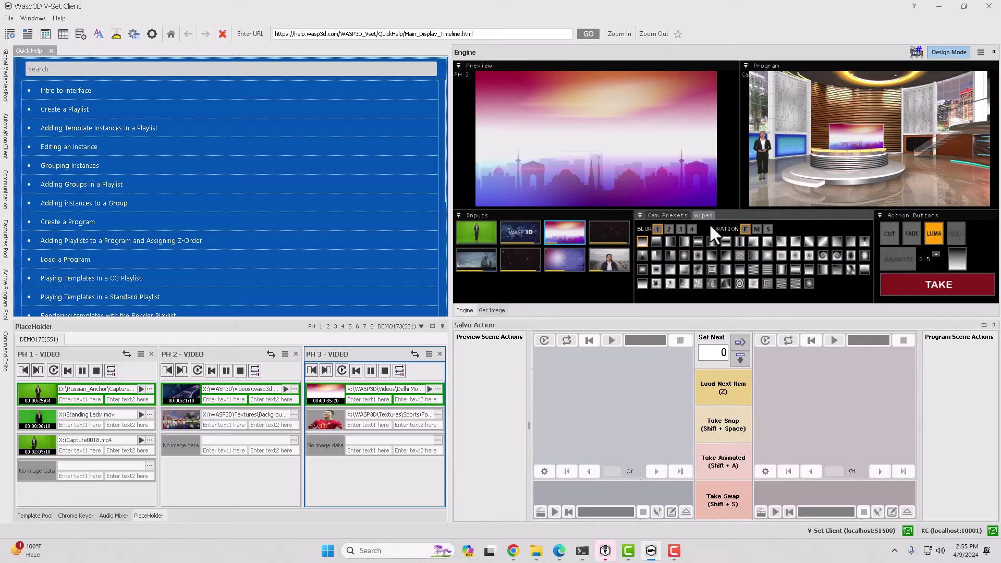
{"action": "left_click", "coordinate": [714, 269]}
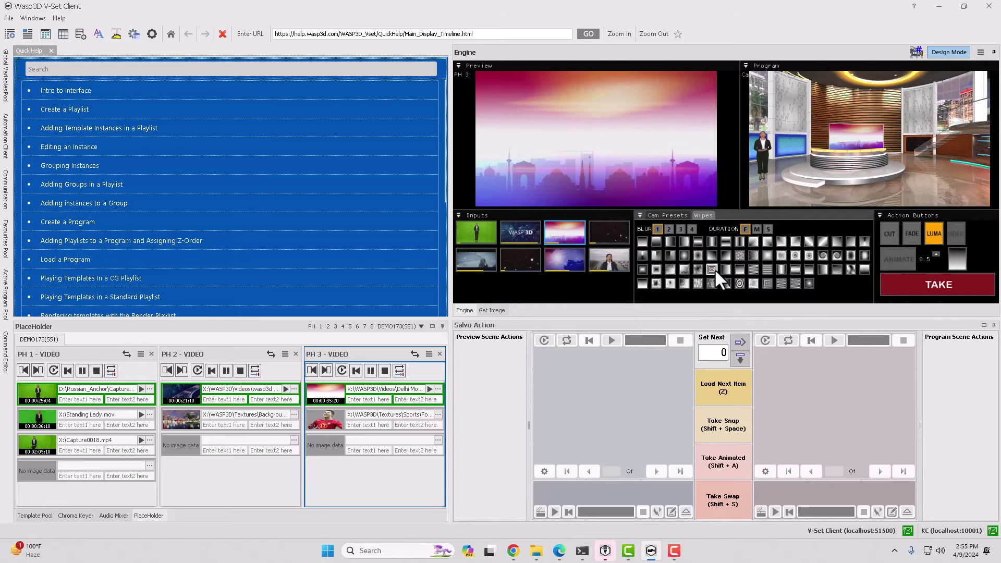
{"action": "left_click", "coordinate": [692, 227]}
Set slow duration, take PH 3 to program, then wipe back to the studio.
{"action": "left_click", "coordinate": [767, 228]}
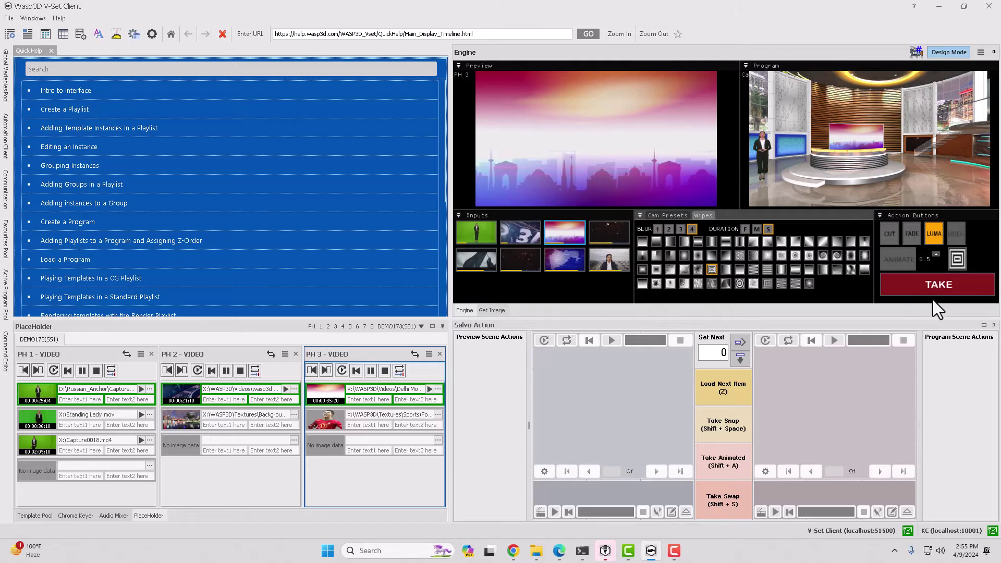
{"action": "left_click", "coordinate": [891, 288]}
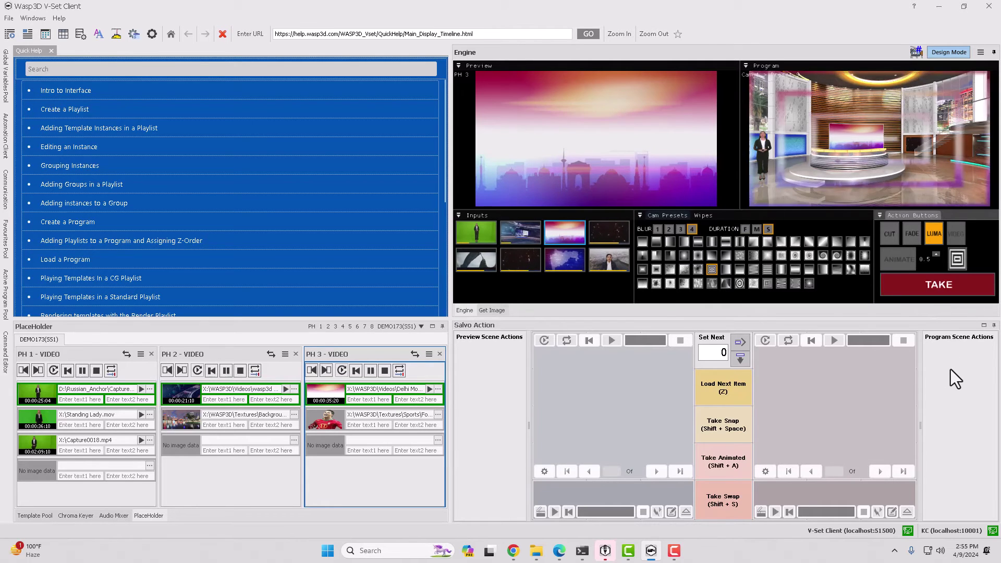
{"action": "left_click", "coordinate": [942, 288]}
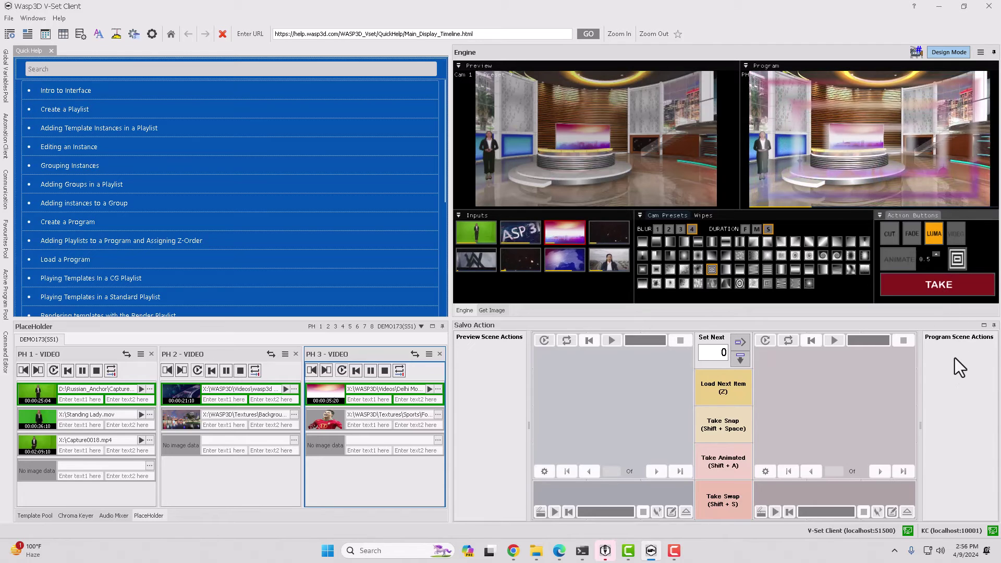
Load studio camera preset 3 into preview.
{"action": "left_click", "coordinate": [667, 215]}
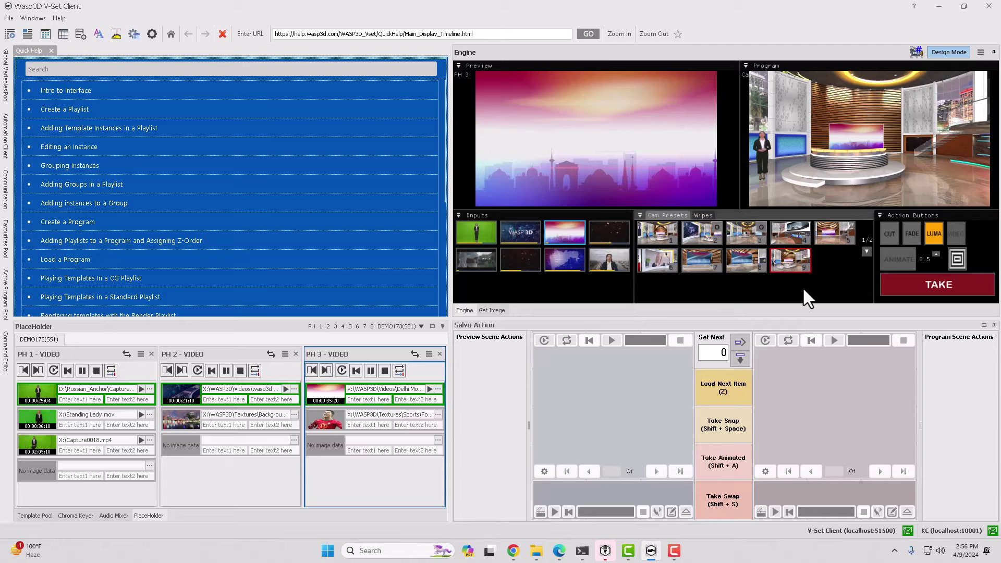
{"action": "left_click", "coordinate": [752, 234]}
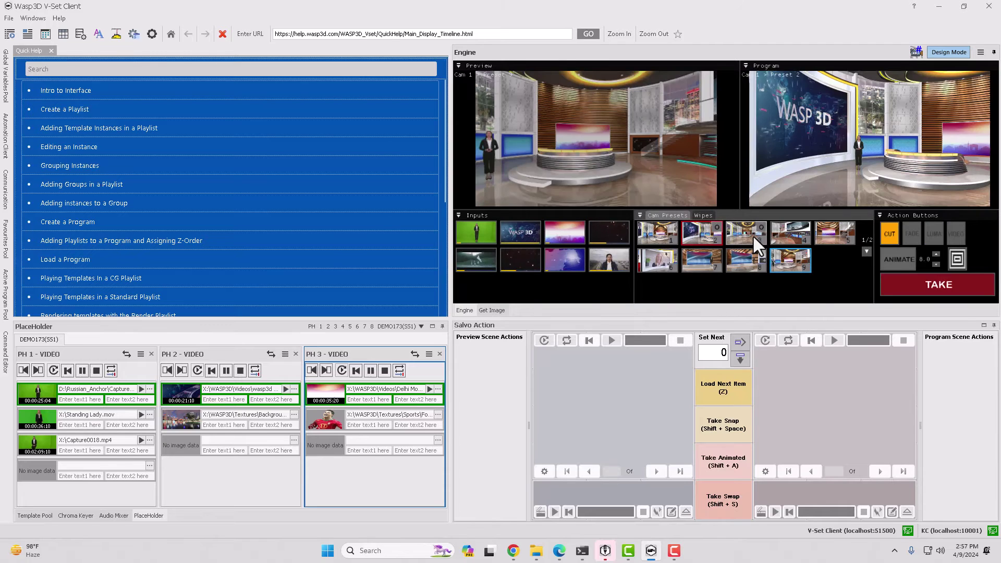
{"action": "left_click", "coordinate": [752, 234]}
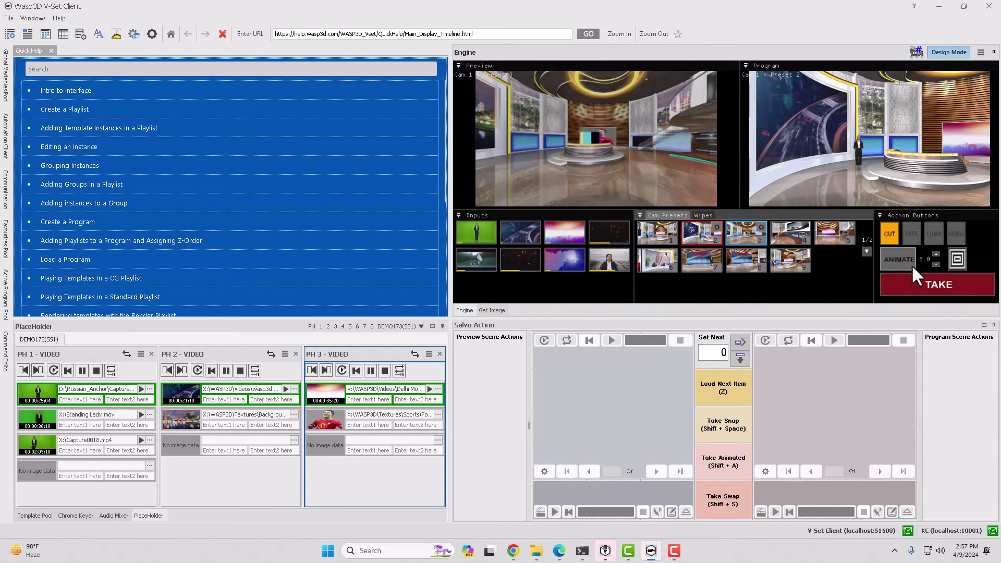
Animate to program at duration 20, re-cue preset 3, then cut the second input to program.
{"action": "left_click", "coordinate": [935, 253]}
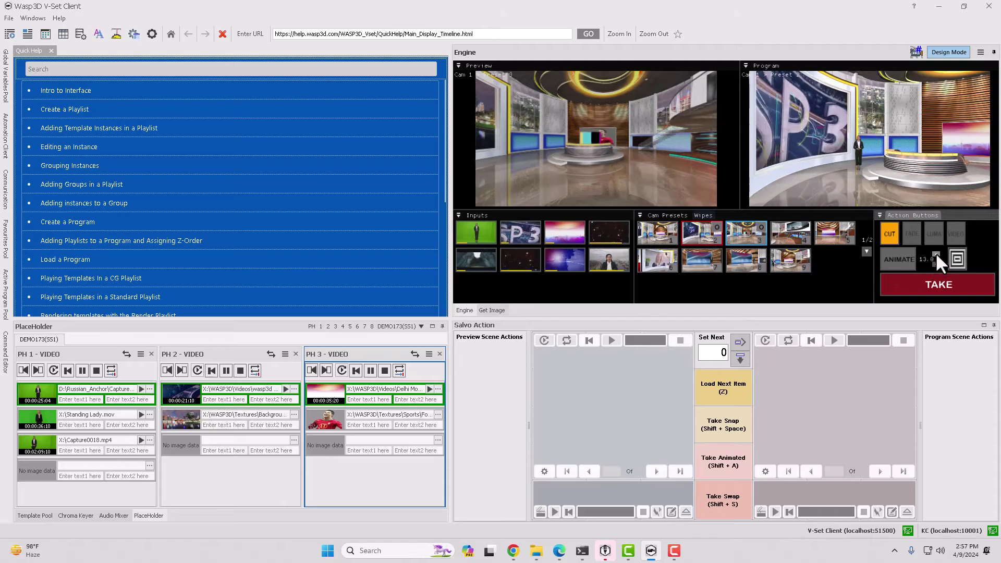
{"action": "left_click", "coordinate": [935, 253]}
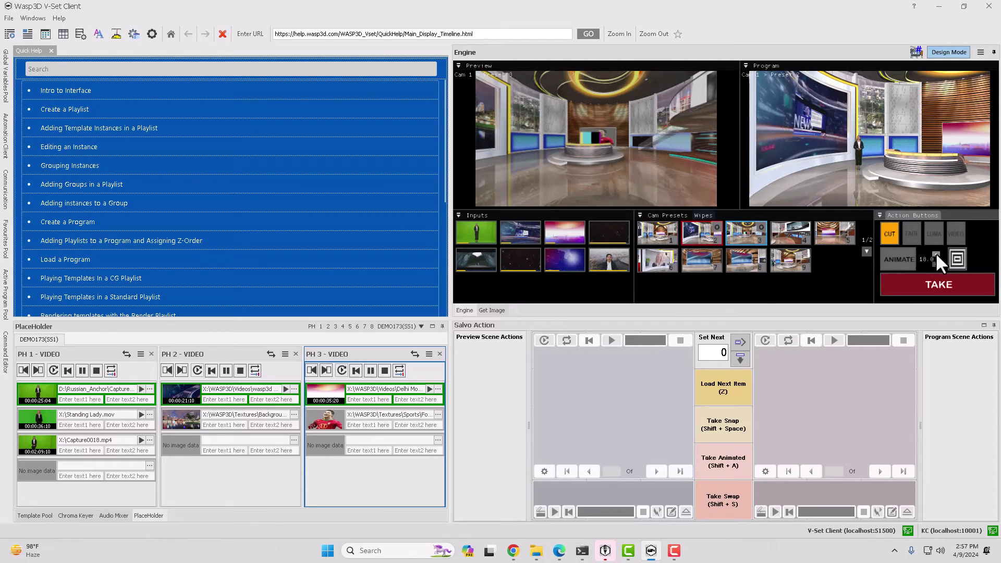
{"action": "left_click", "coordinate": [904, 254]}
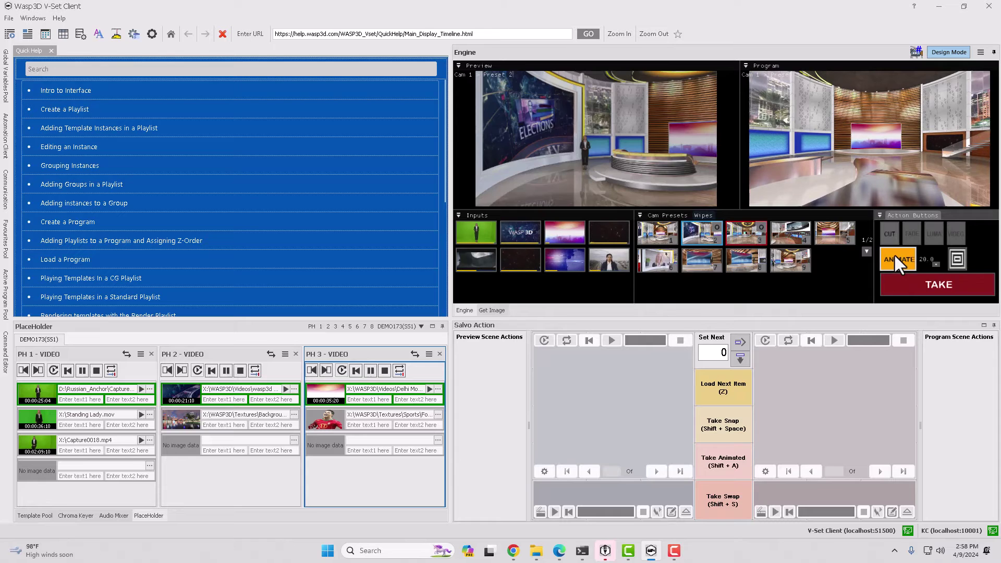
{"action": "key", "text": "3"}
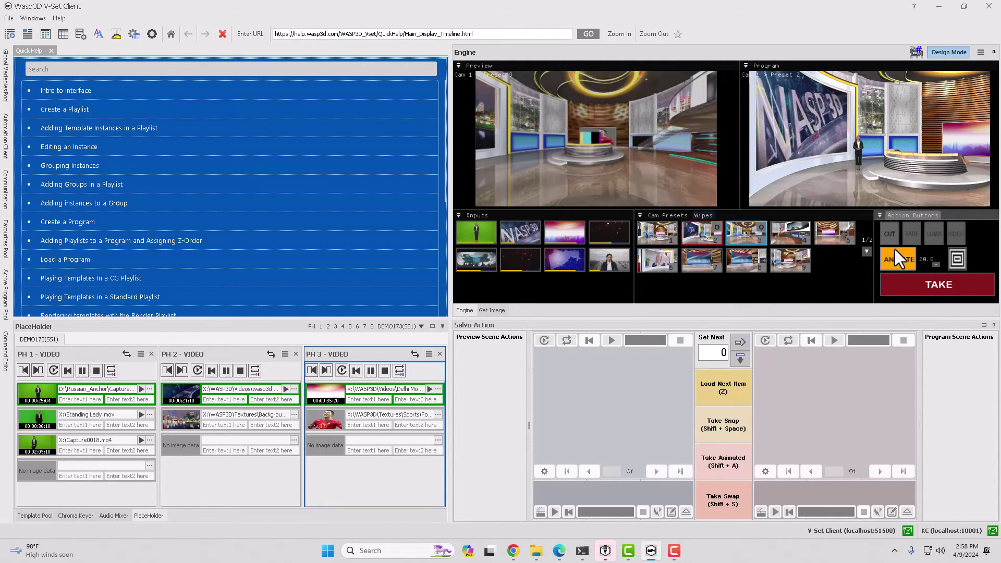
{"action": "left_click", "coordinate": [520, 232]}
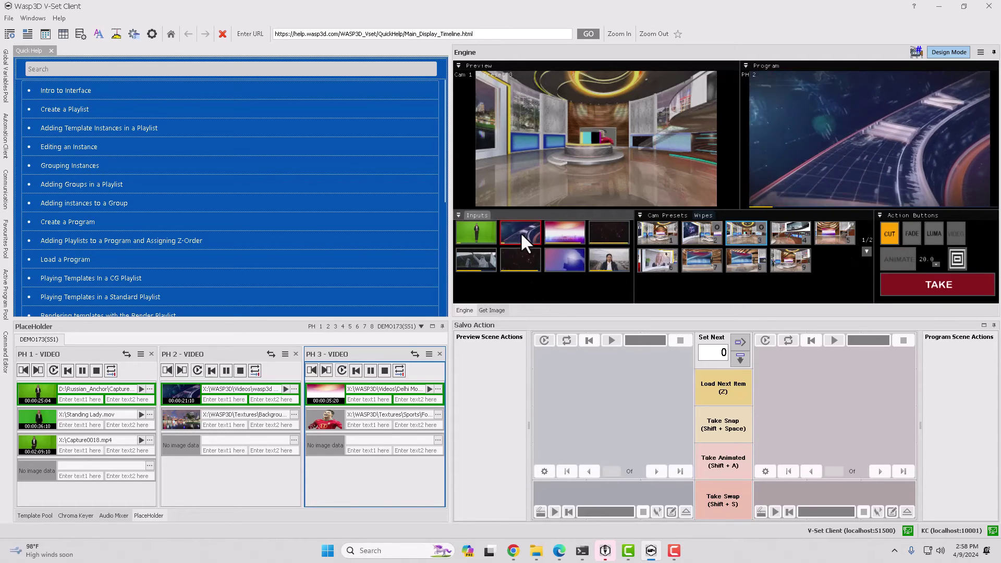
Cut Cam Preset 1 to program, then enlarge the preview, program and inputs panels.
{"action": "left_click", "coordinate": [662, 237]}
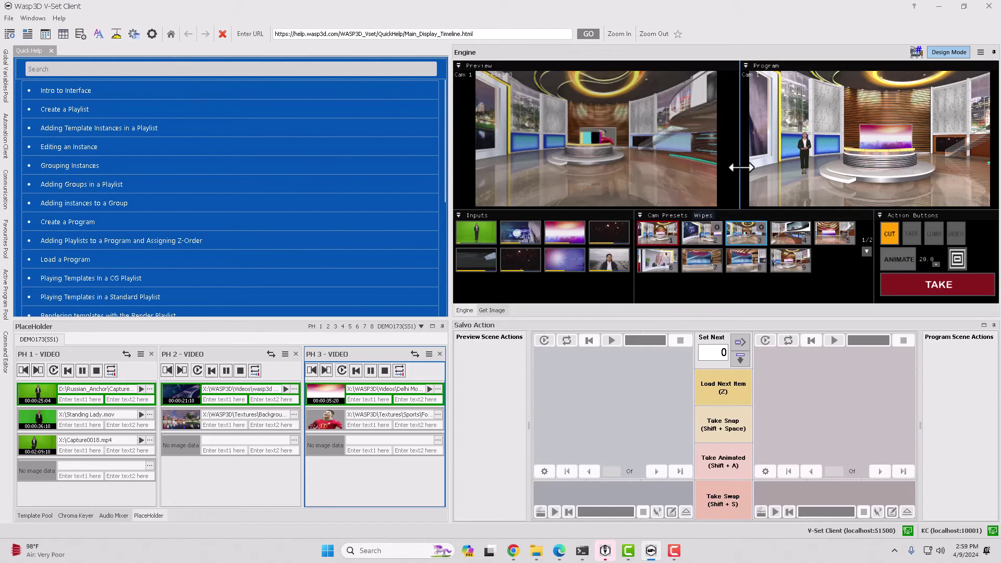
{"action": "left_click_drag", "start_coordinate": [740, 166], "coordinate": [639, 166]}
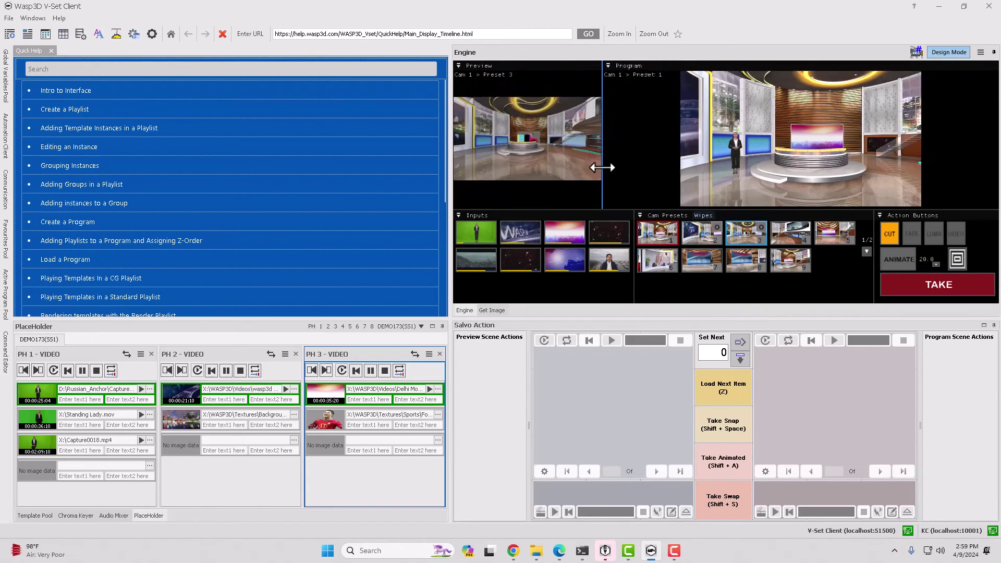
{"action": "left_click_drag", "start_coordinate": [639, 167], "coordinate": [720, 190]}
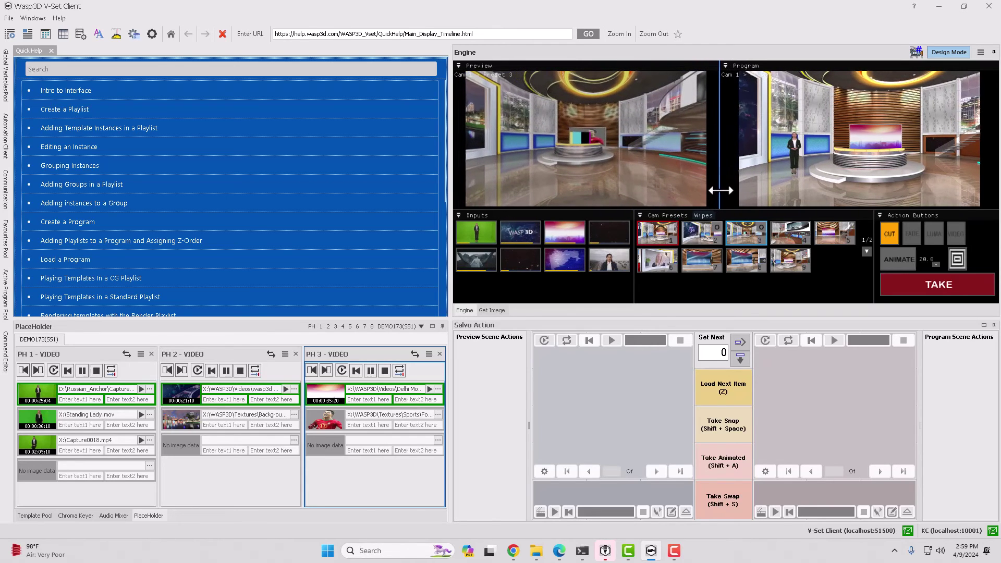
{"action": "mouse_move", "coordinate": [739, 209]}
{"action": "left_mouse_down"}
{"action": "mouse_move", "coordinate": [741, 233]}
{"action": "mouse_move", "coordinate": [742, 207]}
{"action": "left_mouse_up"}
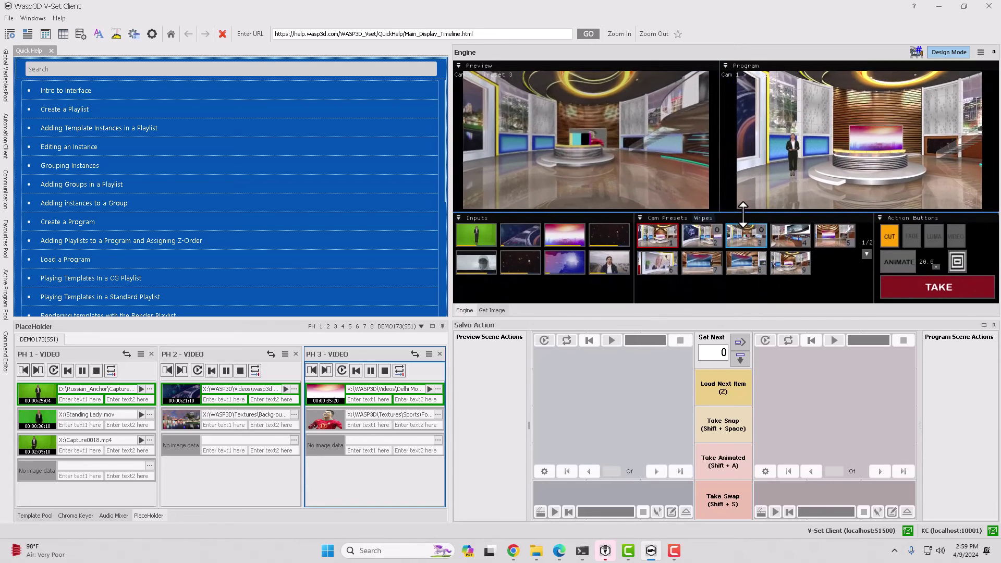
{"action": "mouse_move", "coordinate": [634, 266]}
{"action": "left_mouse_down"}
{"action": "mouse_move", "coordinate": [688, 266]}
{"action": "mouse_move", "coordinate": [649, 266]}
{"action": "left_mouse_up"}
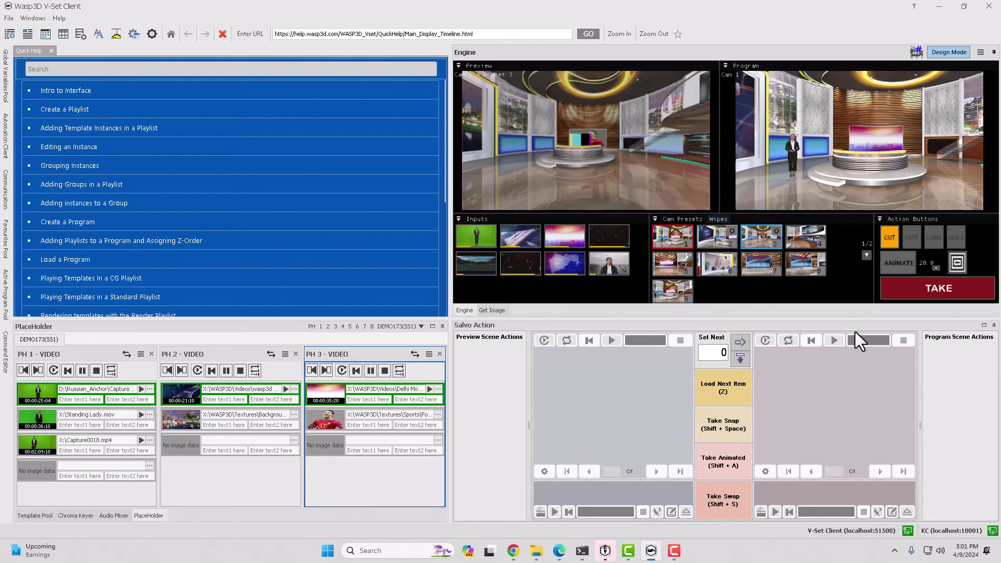
{"action": "left_click", "coordinate": [9, 17]}
{"action": "left_click", "coordinate": [36, 93]}
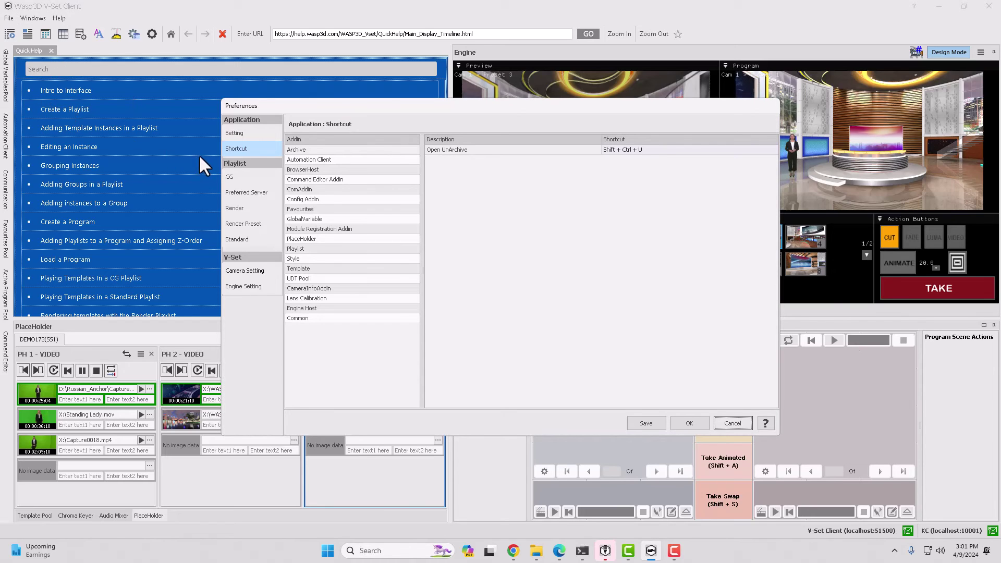
{"action": "left_click", "coordinate": [323, 308]}
{"action": "mouse_move", "coordinate": [777, 209]}
{"action": "left_mouse_down"}
{"action": "mouse_move", "coordinate": [774, 349]}
{"action": "mouse_move", "coordinate": [771, 225]}
{"action": "left_mouse_up"}
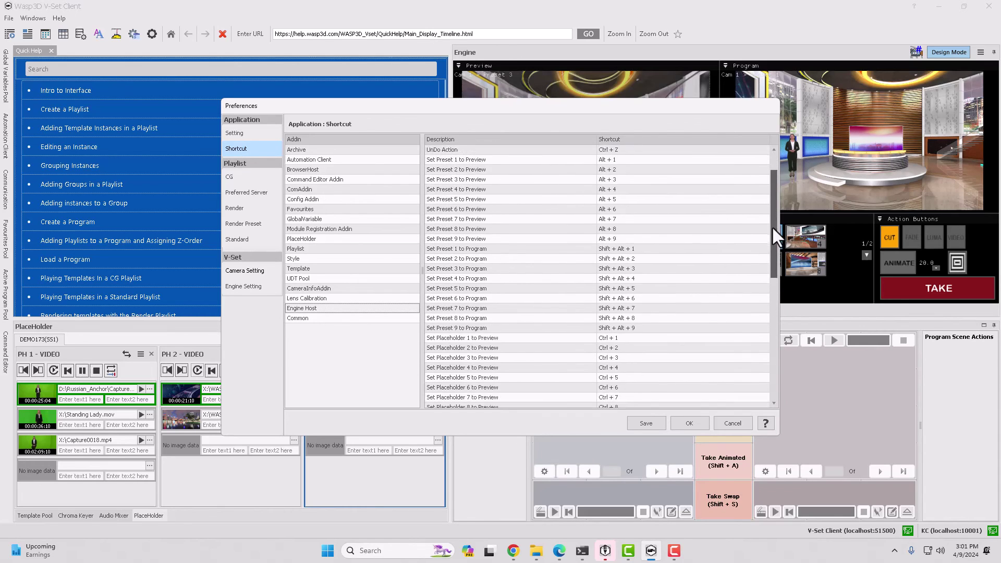
Close preferences, load the FERRARI template, swap it to program and play it.
{"action": "left_click", "coordinate": [689, 423]}
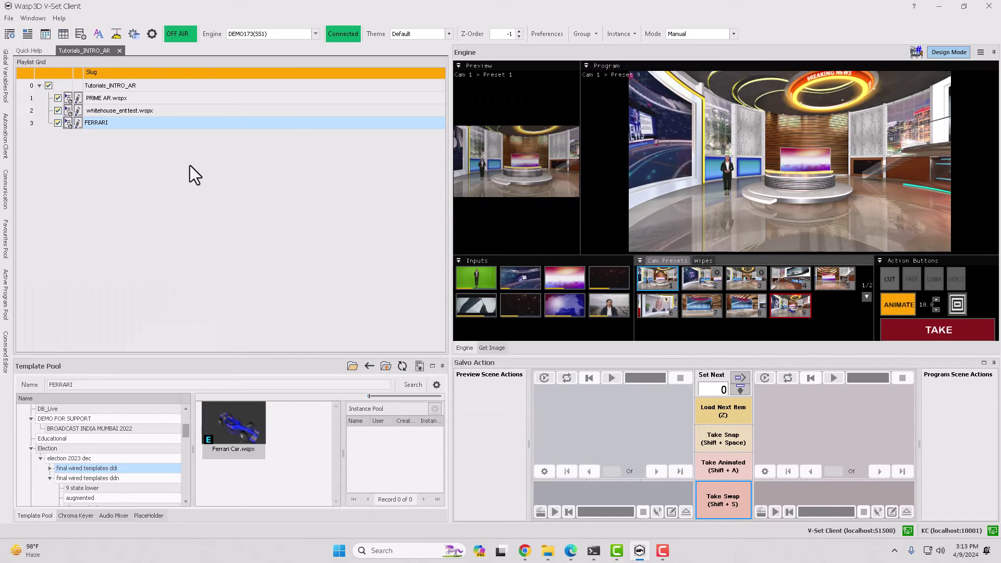
{"action": "double_click", "coordinate": [118, 123]}
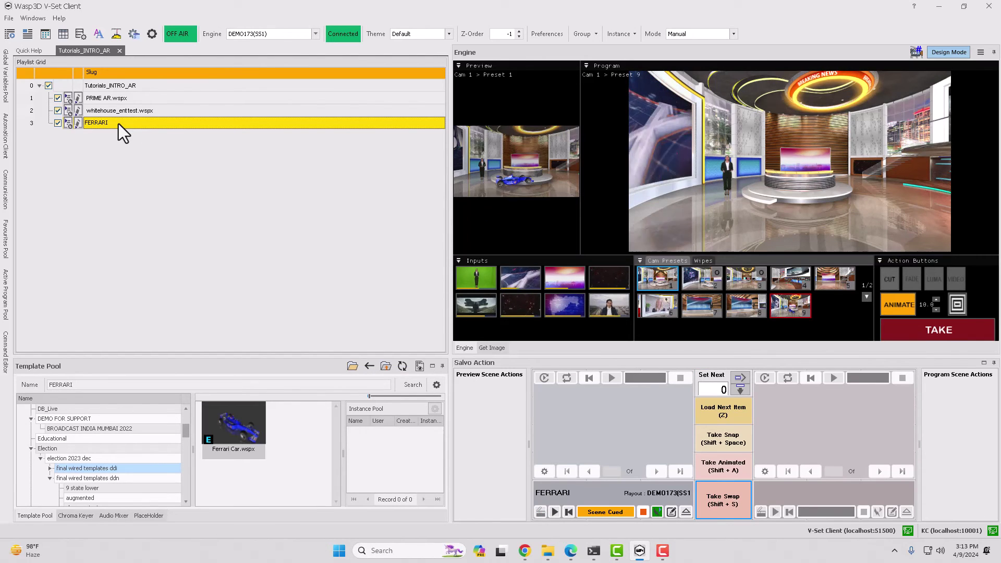
{"action": "left_click", "coordinate": [722, 504]}
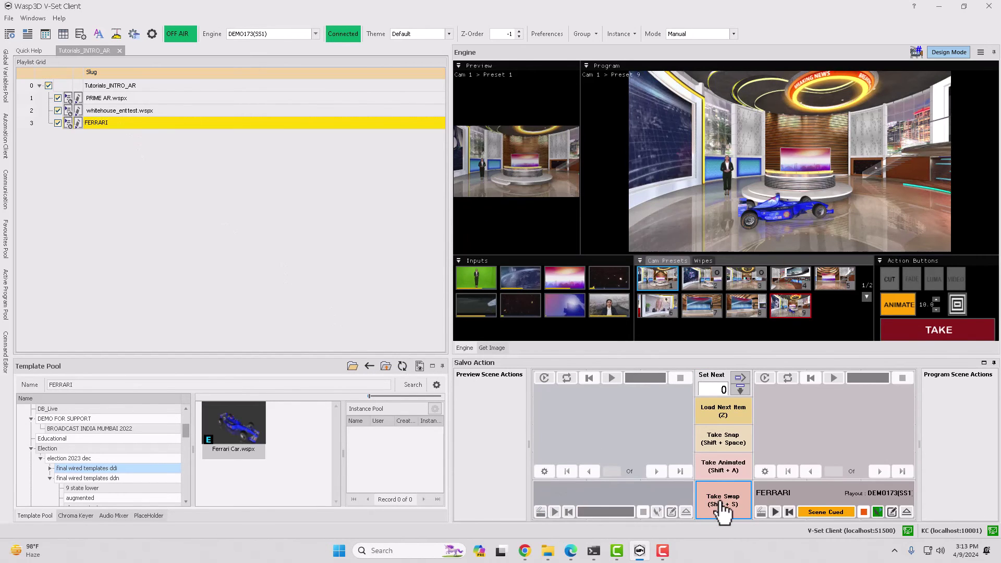
{"action": "left_click", "coordinate": [775, 511]}
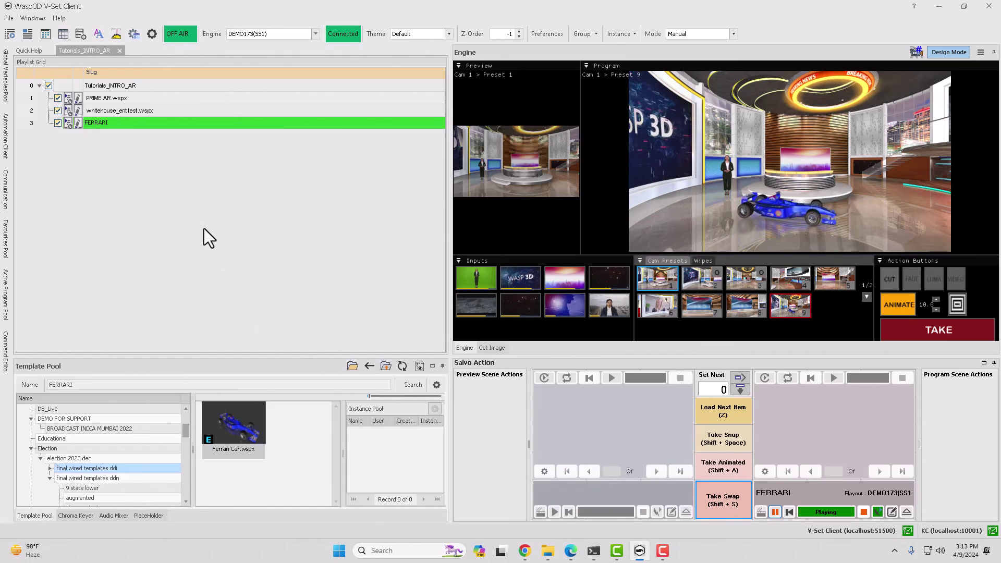
Move the Ferrari to X -250.90, Z 1923.90 and enable its Model_Scale Z value.
{"action": "left_click", "coordinate": [67, 125]}
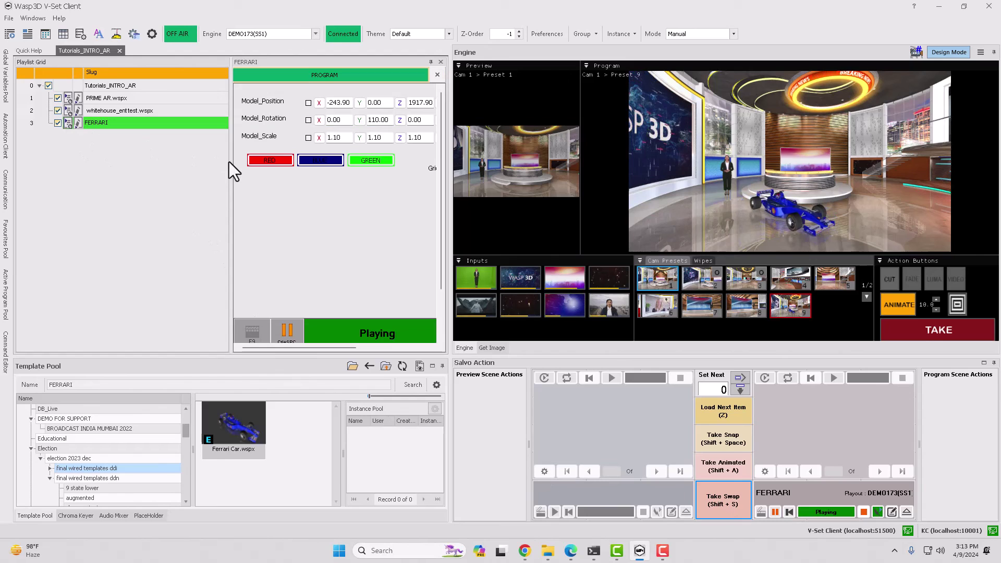
{"action": "left_click_drag", "start_coordinate": [231, 162], "coordinate": [174, 159]}
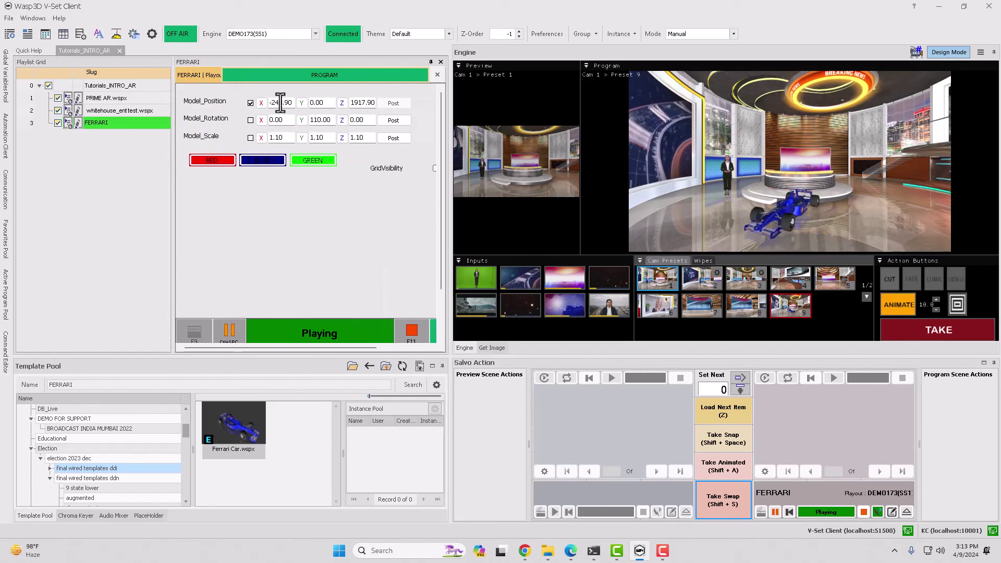
{"action": "scroll", "coordinate": [282, 102], "scroll_direction": "down", "scroll_amount": 2}
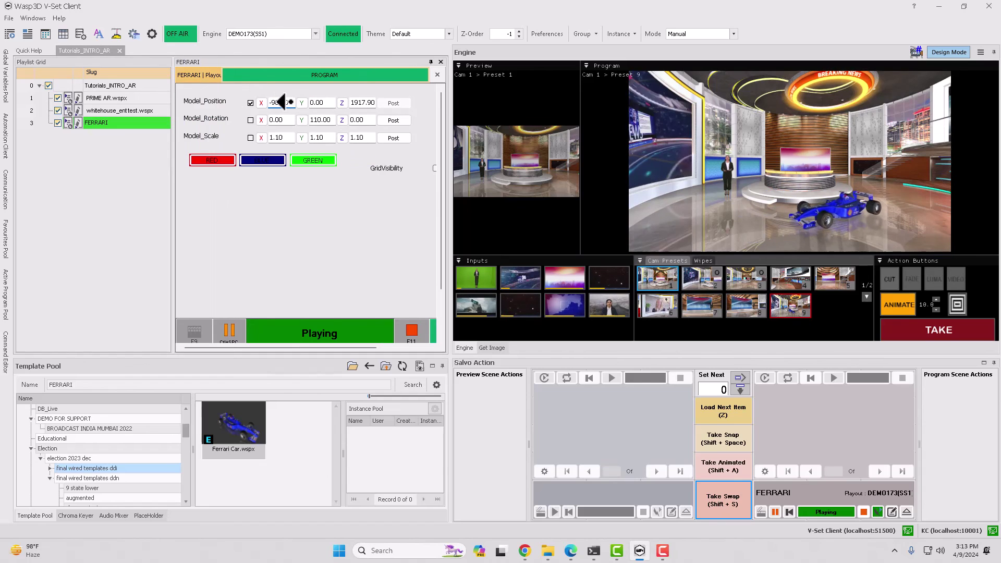
{"action": "left_click_drag", "start_coordinate": [375, 102], "coordinate": [361, 102]}
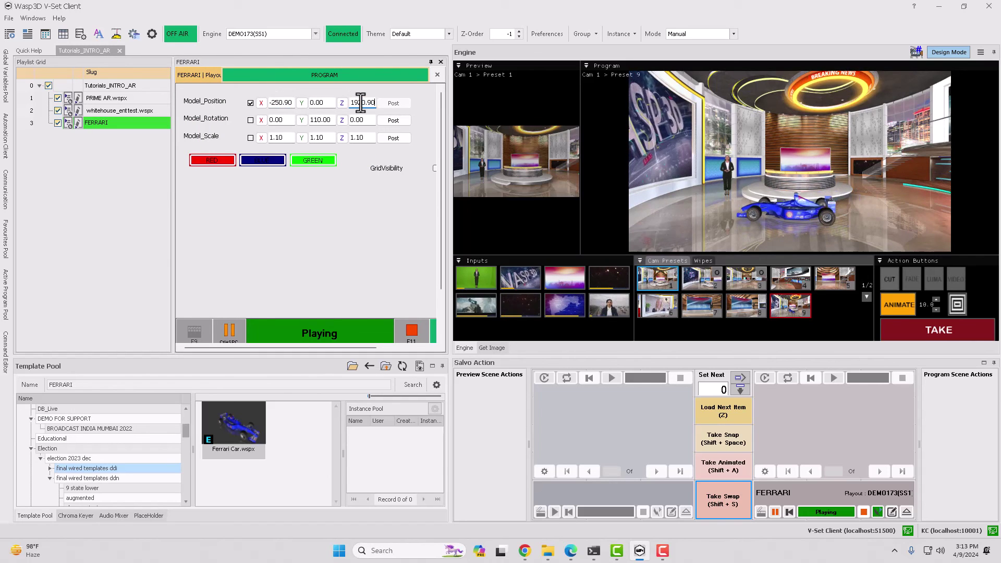
{"action": "left_click", "coordinate": [250, 138]}
{"action": "left_click", "coordinate": [342, 138]}
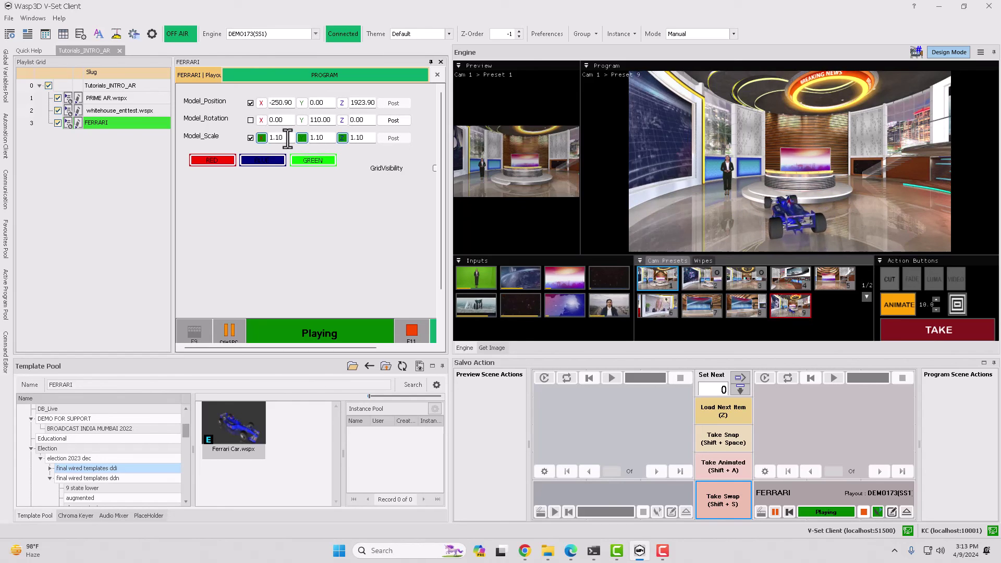